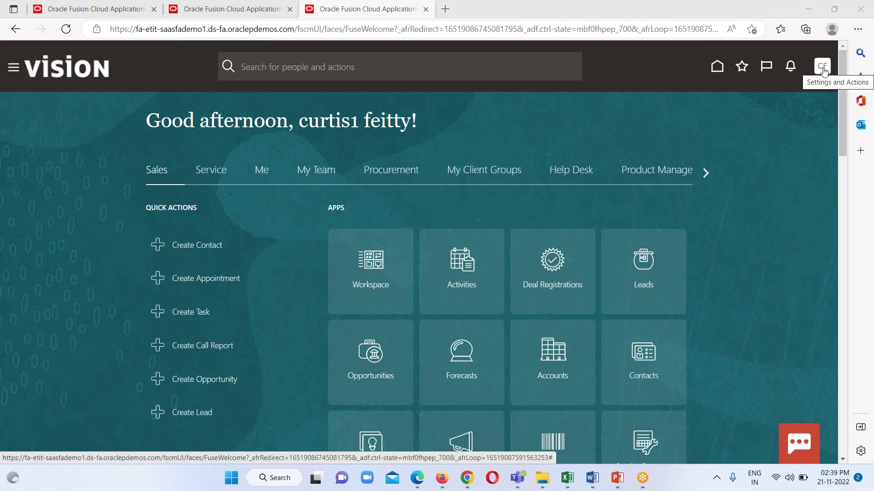
- Open the Setup and Maintenance work area and go to its task search page
click(823, 68)
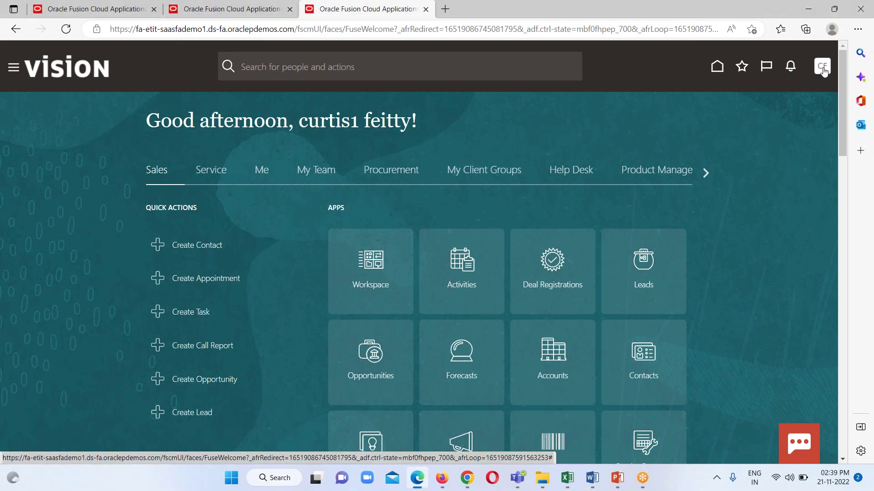
click(823, 69)
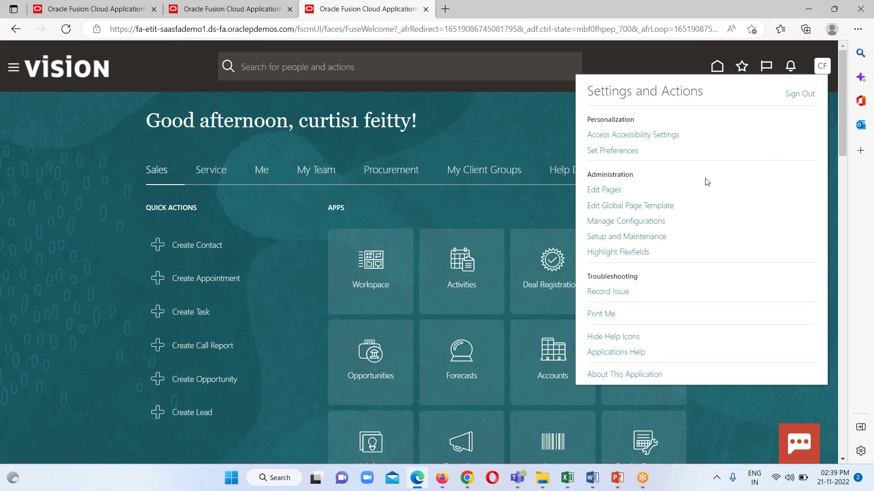
click(639, 242)
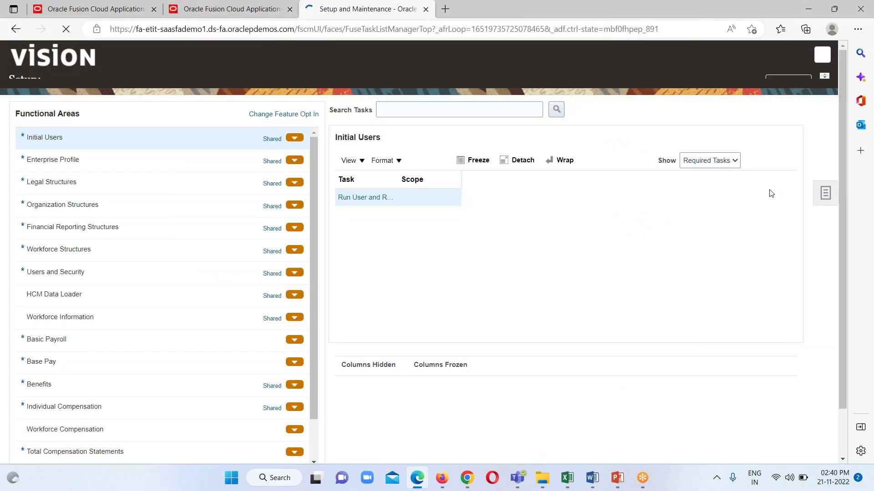
click(825, 207)
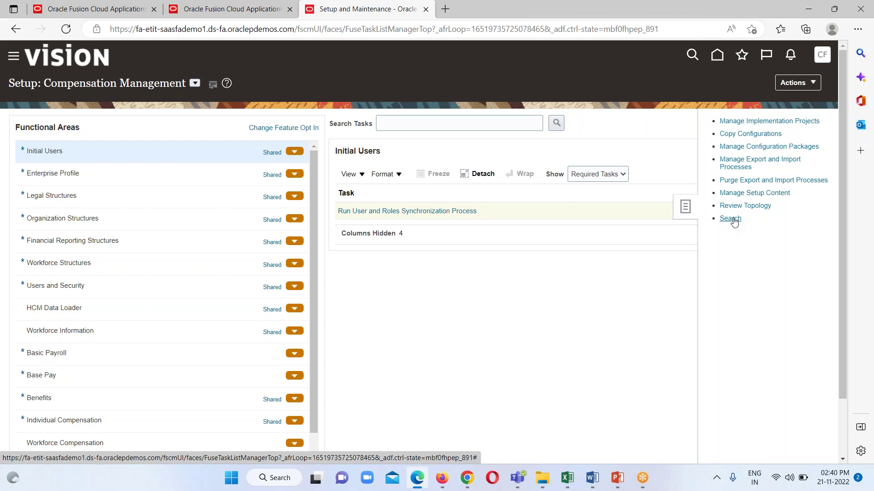
click(730, 219)
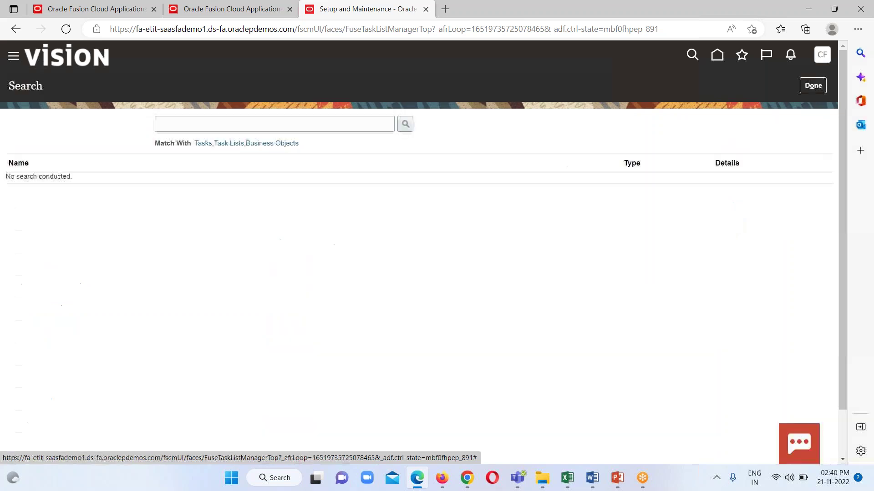
- Search the setup tasks for Manage Grades and open that task
click(362, 119)
click(260, 233)
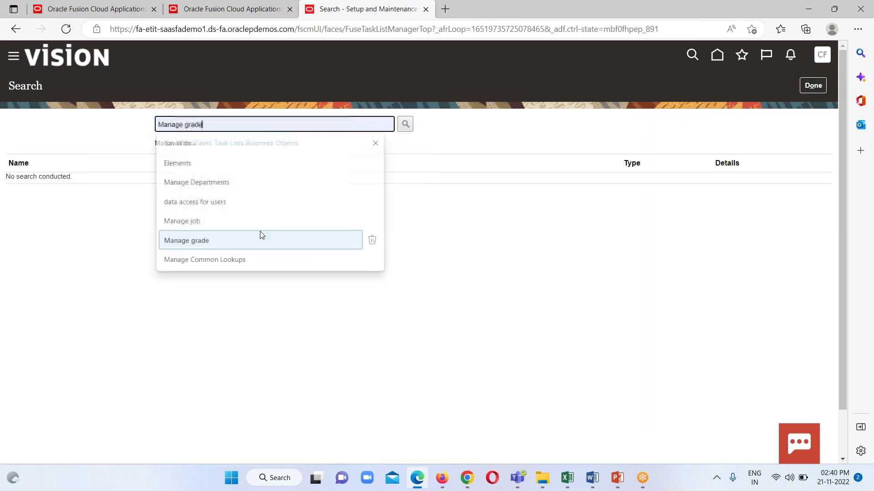
click(269, 122)
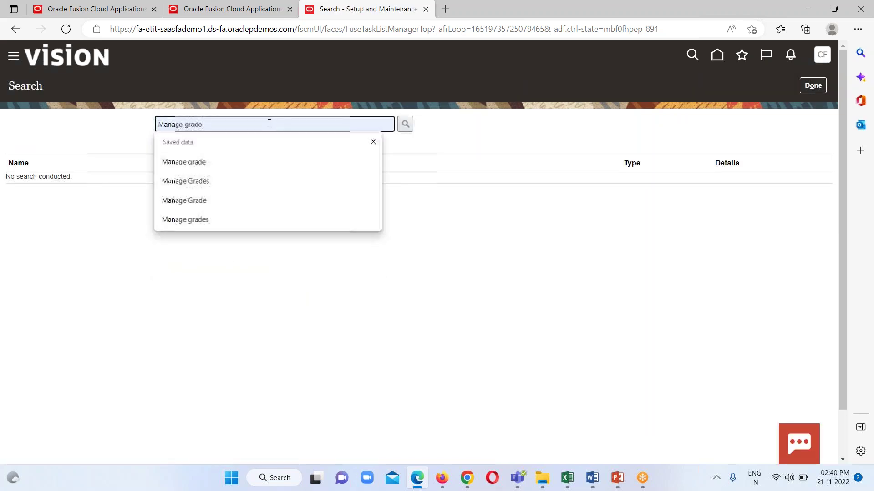
click(253, 182)
key(Return)
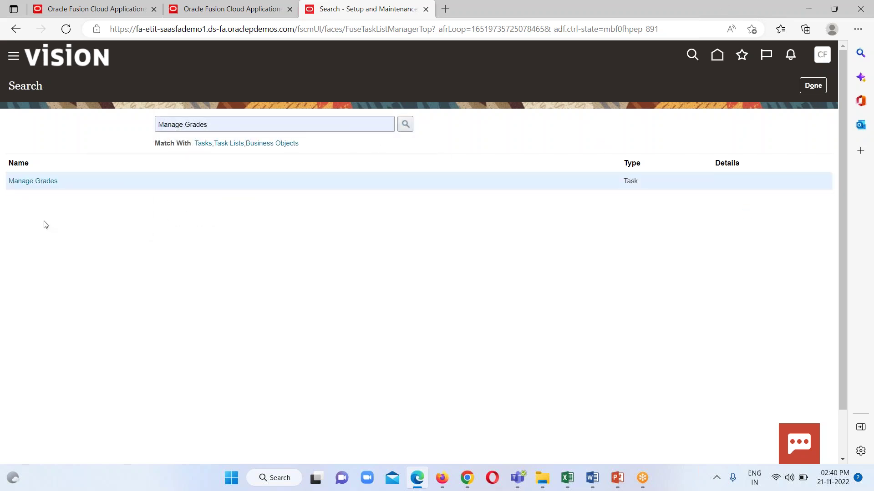
click(38, 181)
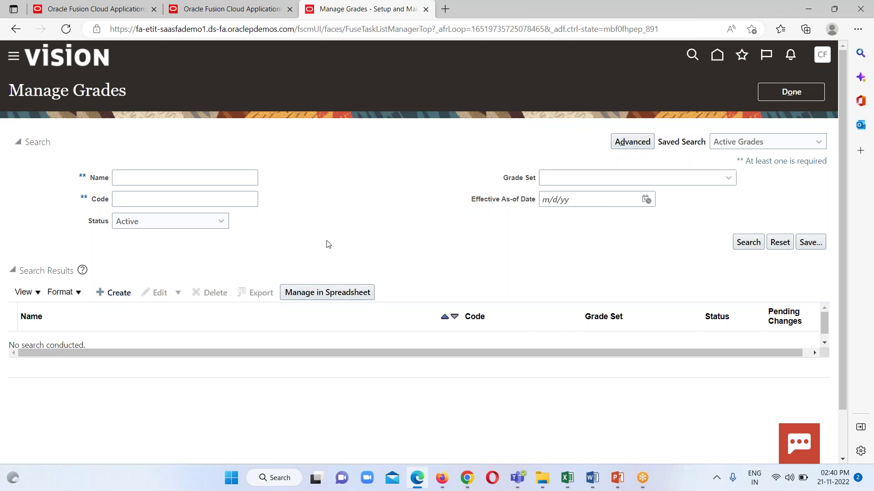
- Download the spreadsheet for managing grades, open it in Excel and enable editing
click(319, 295)
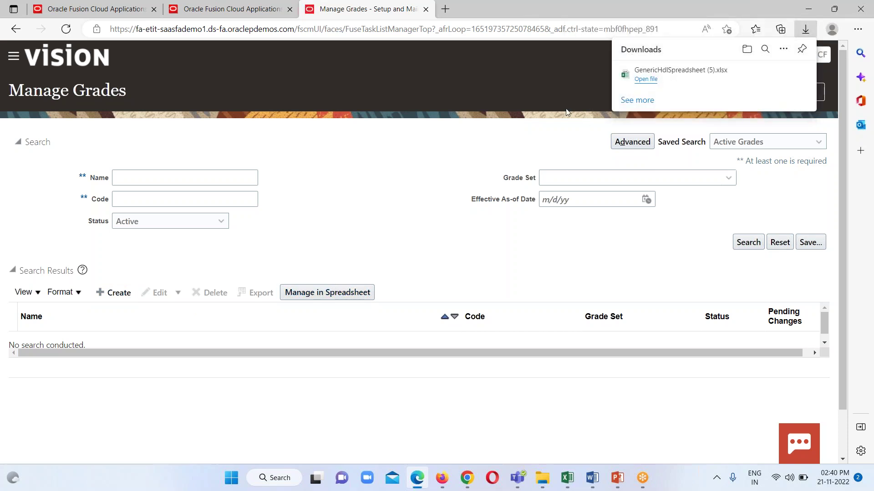
mouse_move(662, 82)
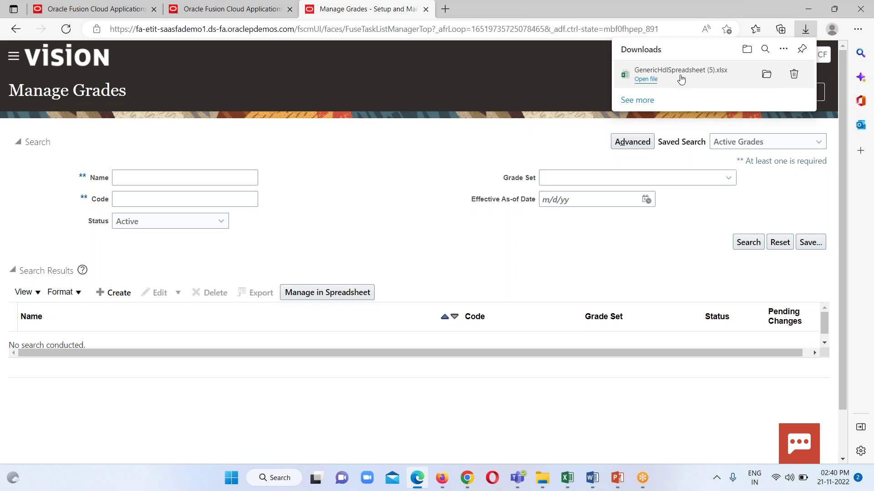
click(647, 80)
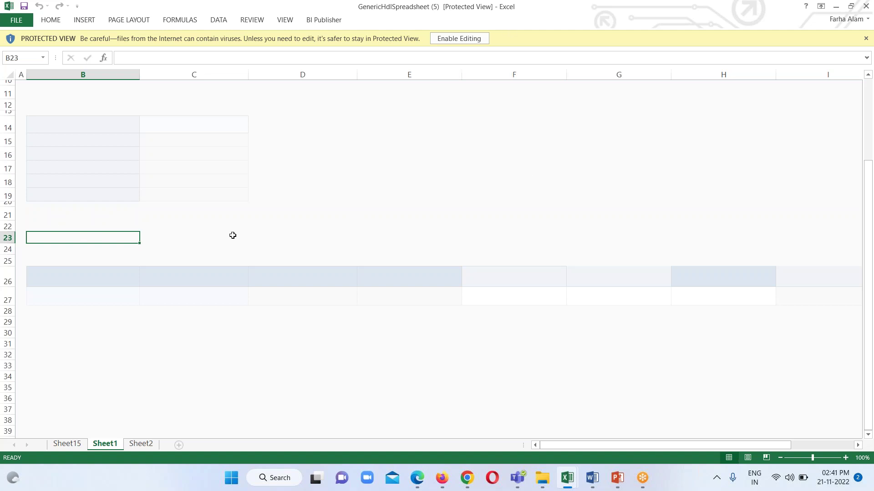
click(456, 39)
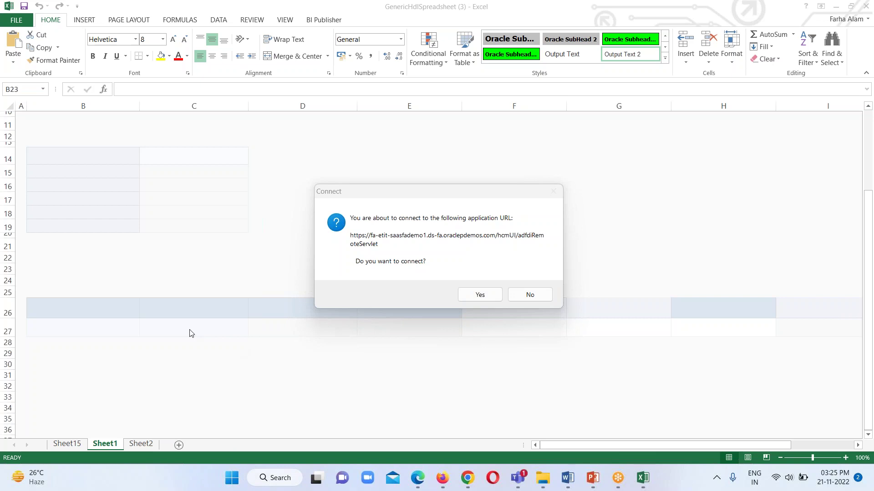
- Connect the grade spreadsheet to the application URL and skip installing the new Oracle ADF Desktop Integration add-in version
click(477, 301)
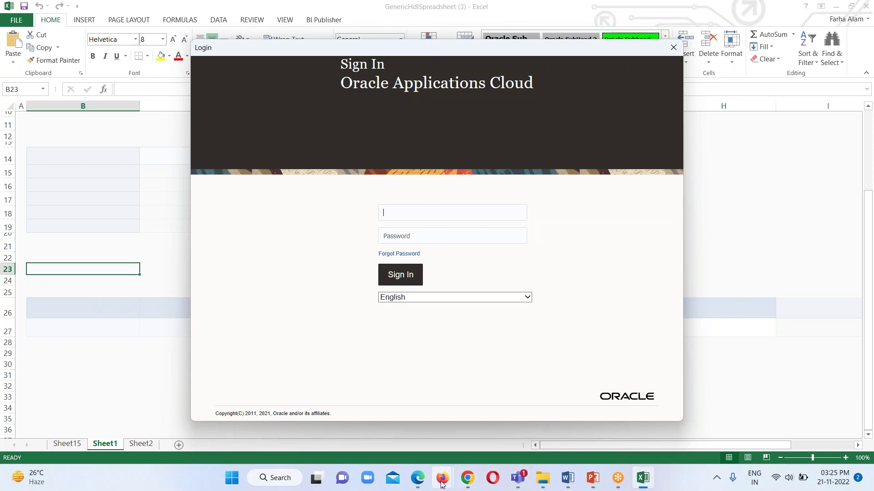
mouse_move(417, 478)
click(399, 416)
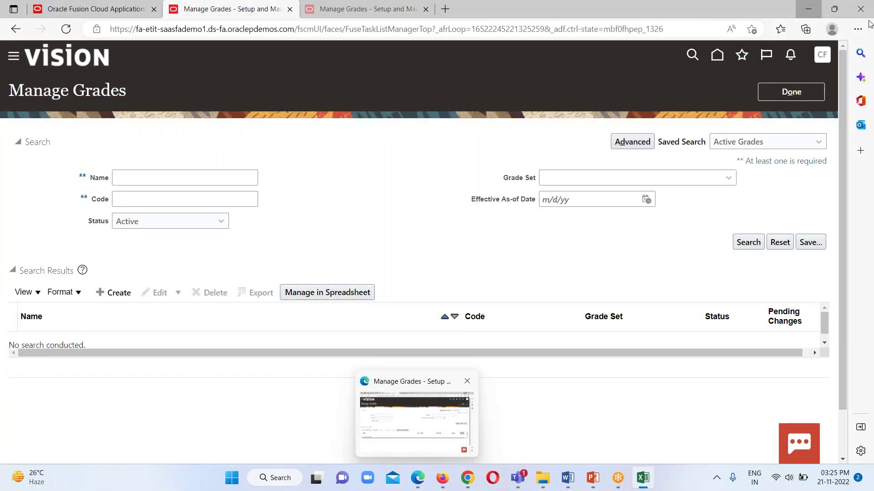
key(alt+Tab)
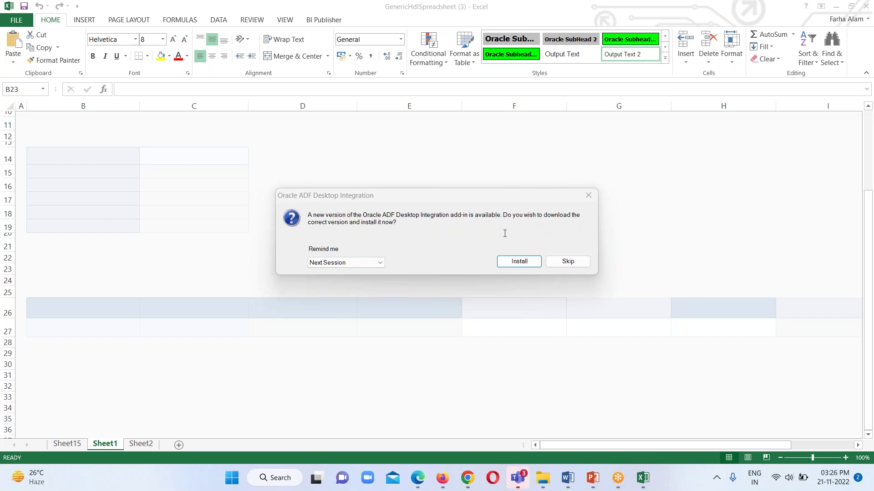
click(568, 262)
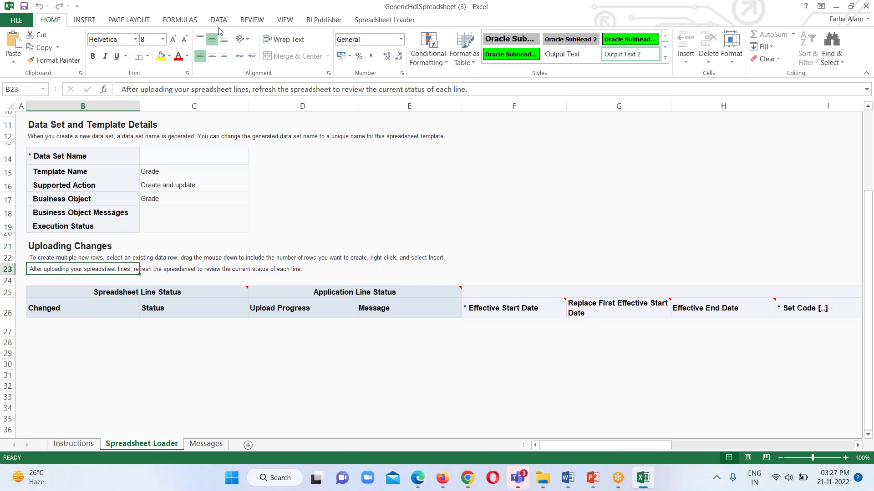
- Create a new data set for the Grade template with the Spreadsheet Loader
click(382, 21)
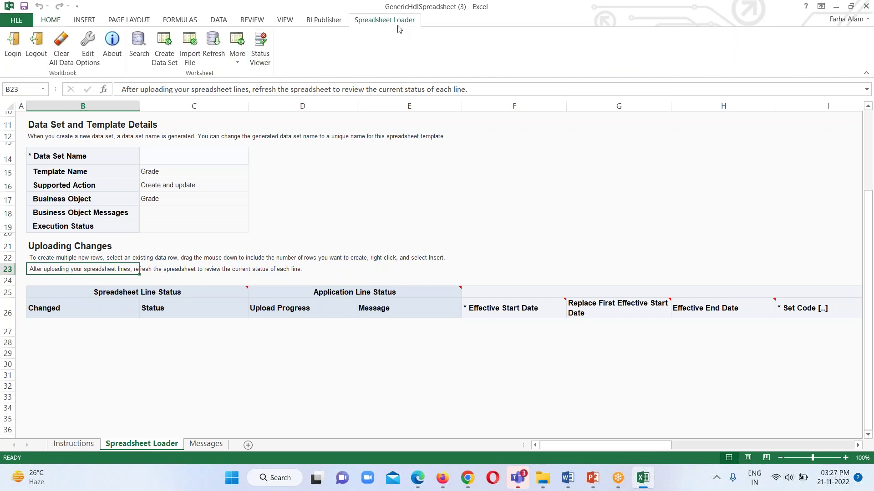
click(238, 63)
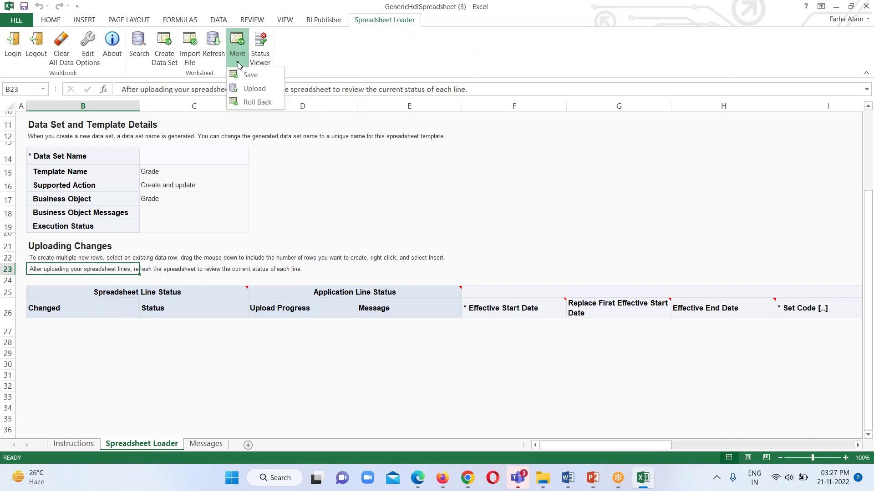
click(457, 61)
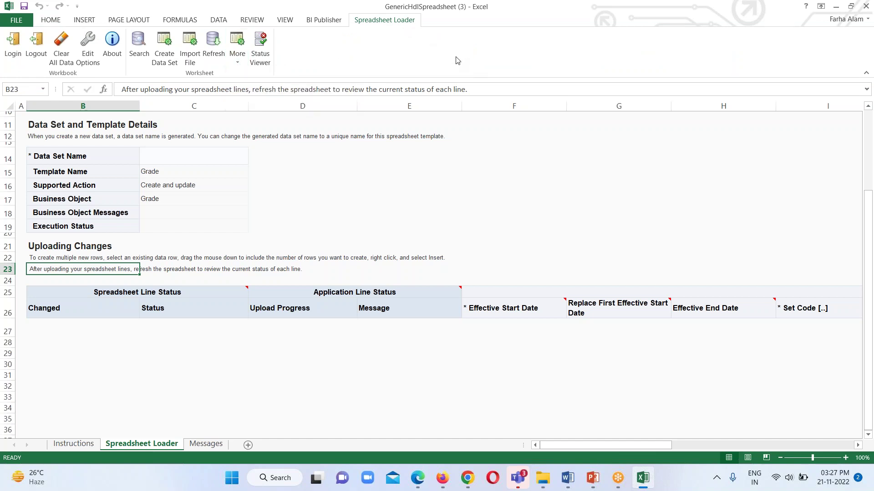
click(167, 51)
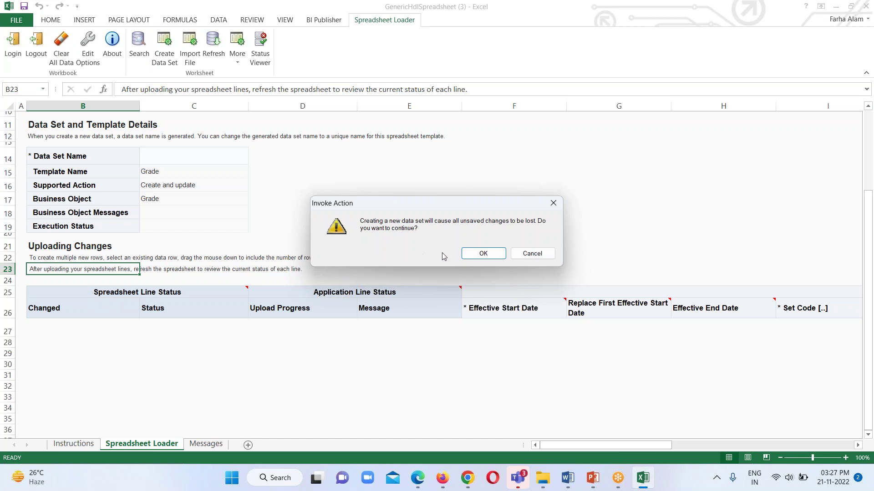
click(490, 257)
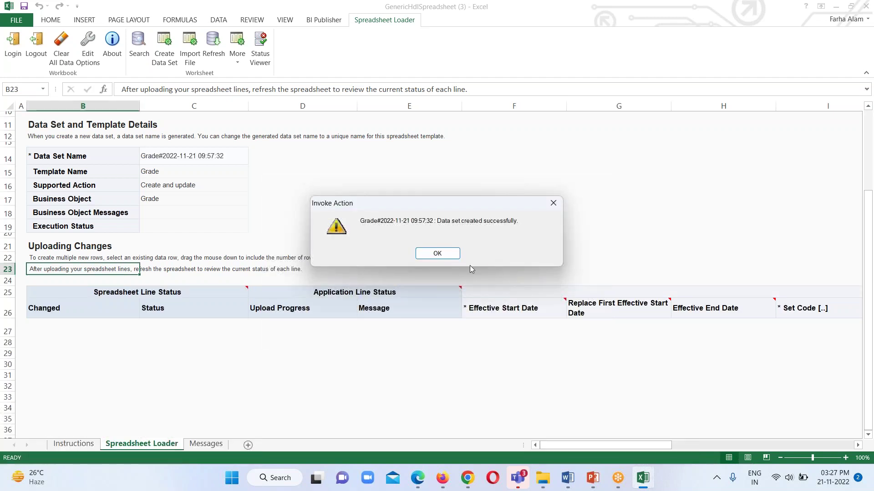
click(447, 254)
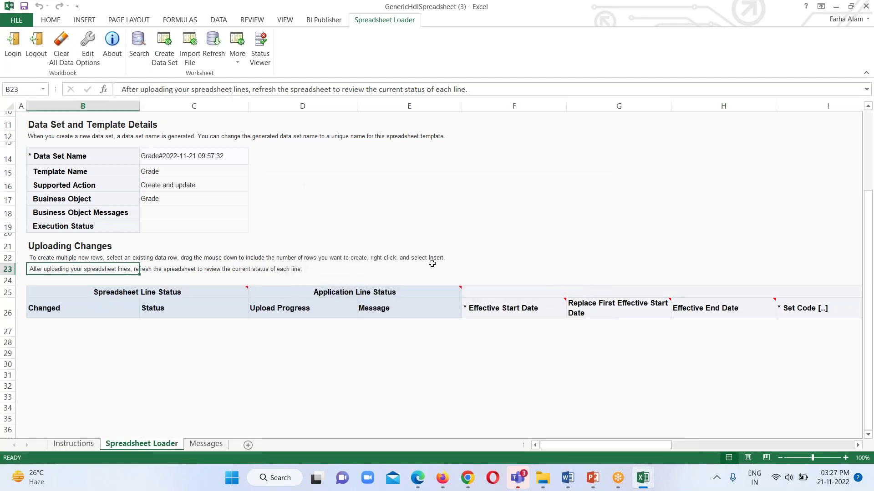
- Examine the line status, grade and grade step columns of the upload table
click(66, 328)
click(144, 328)
click(297, 332)
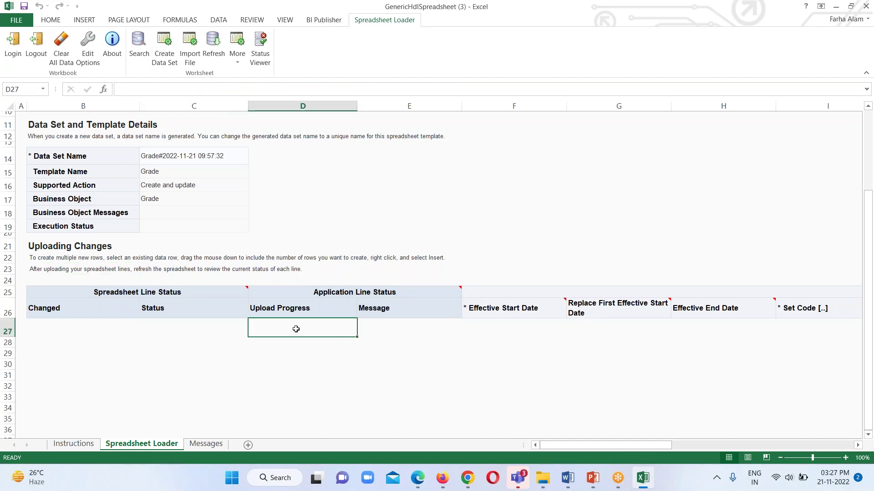
click(390, 328)
click(504, 321)
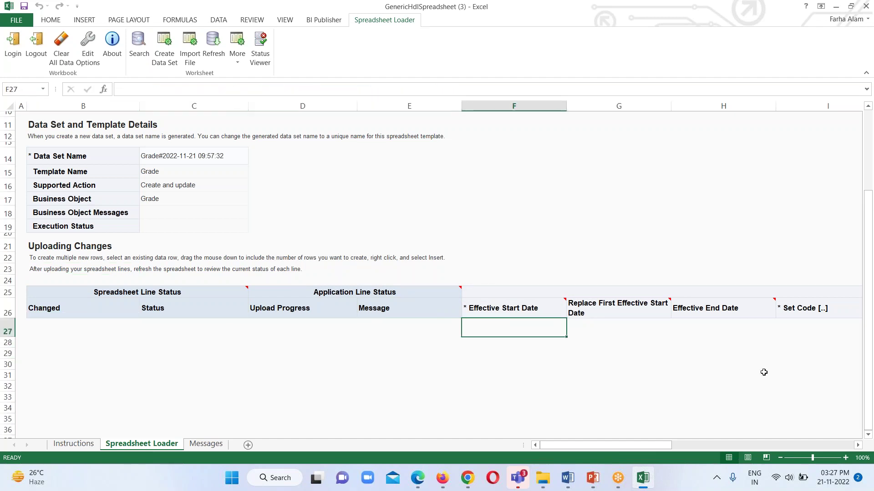
click(668, 448)
click(857, 446)
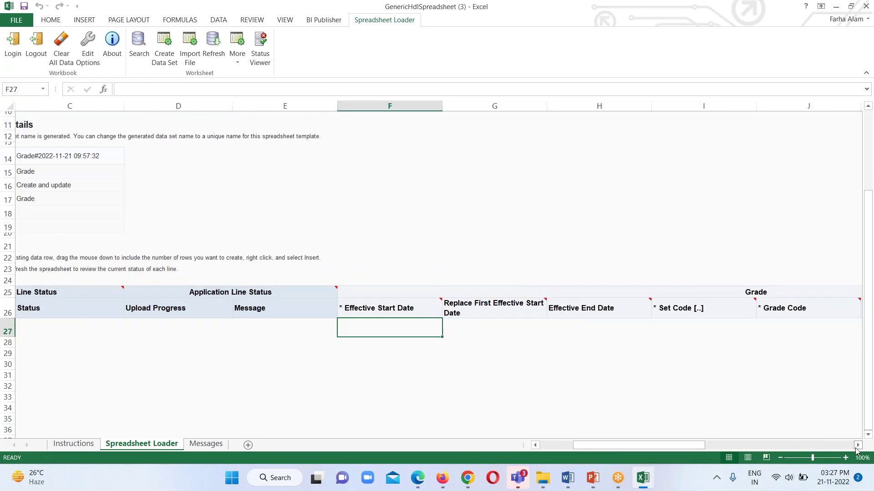
click(857, 446)
click(857, 446)
click(857, 446)
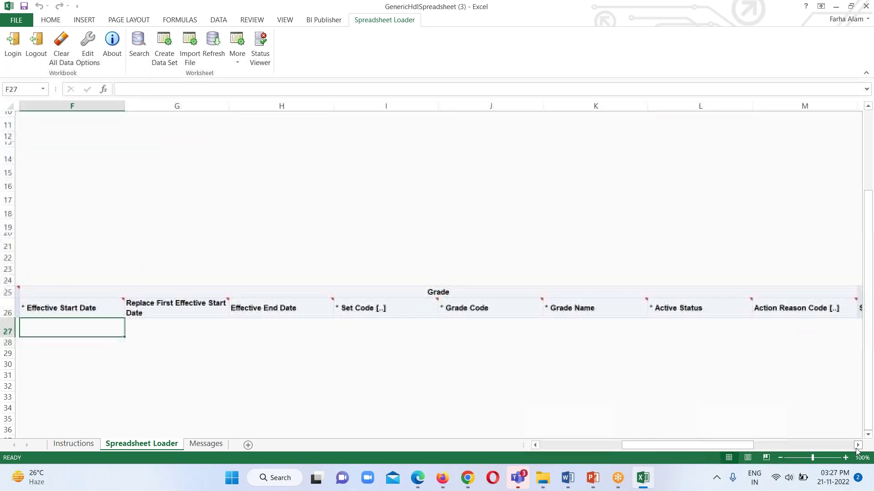
click(857, 446)
click(857, 446)
click(857, 446)
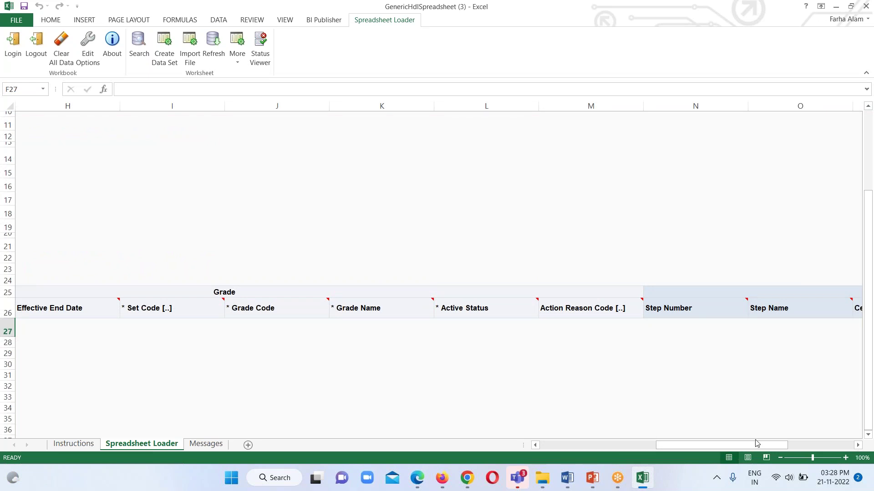
drag(740, 448, 622, 446)
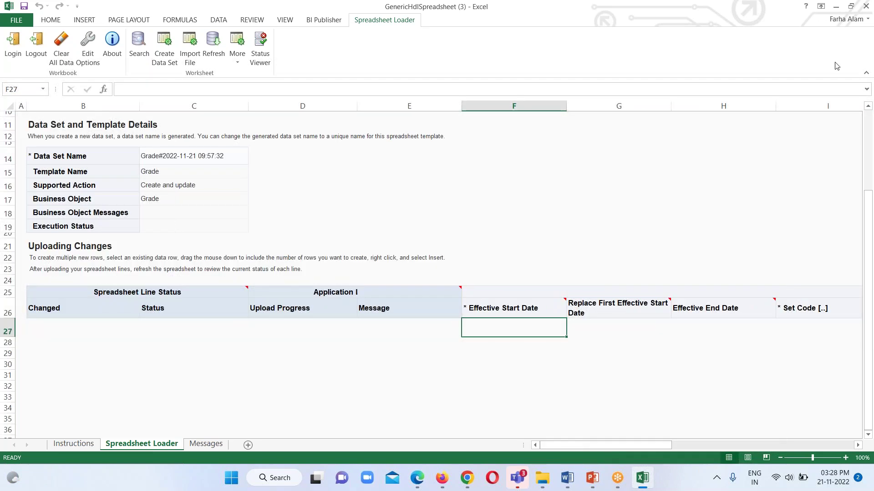
- In the first grade row, enter 1/151 as the Effective Start Date and COMMON as the Set Code
text(1/151)
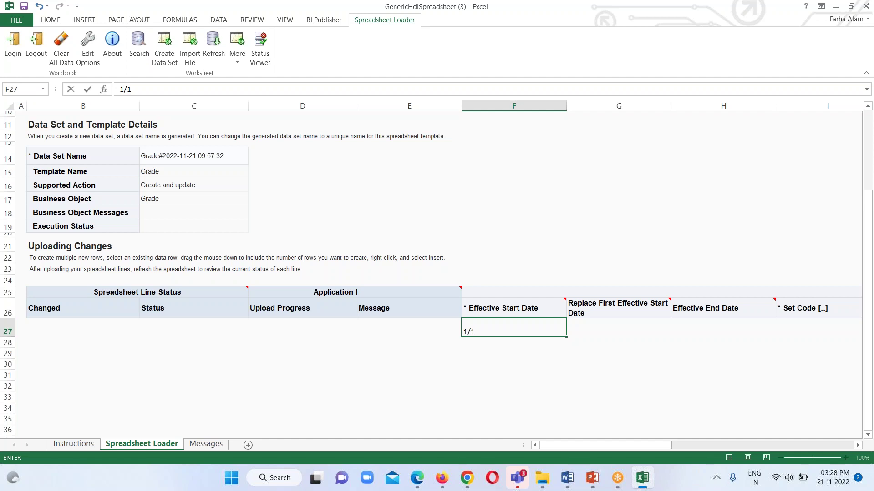
click(599, 326)
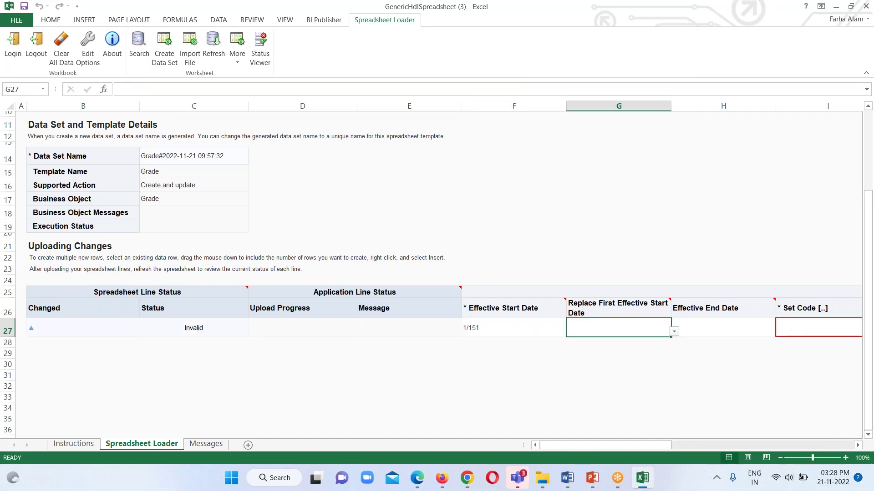
click(709, 329)
click(808, 329)
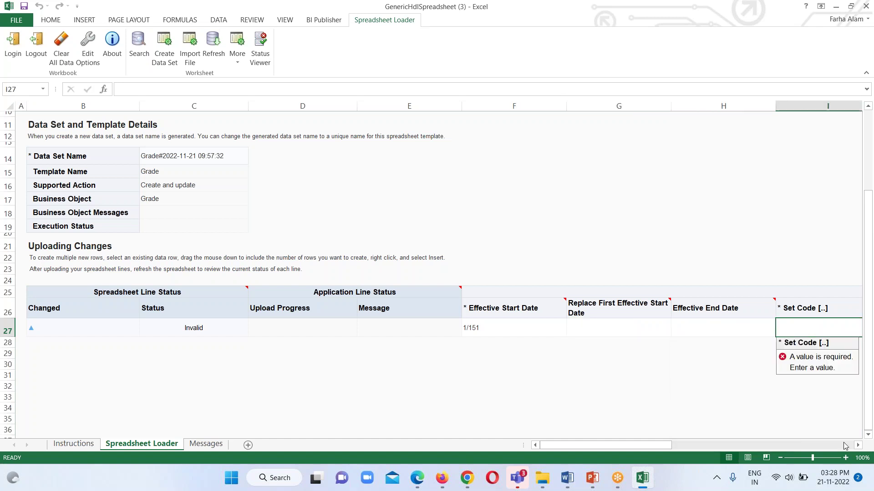
click(858, 445)
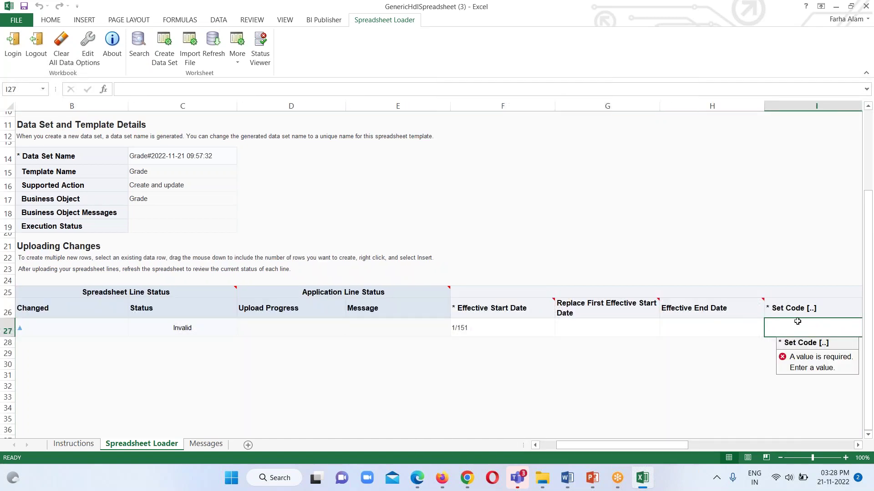
text(COMMON)
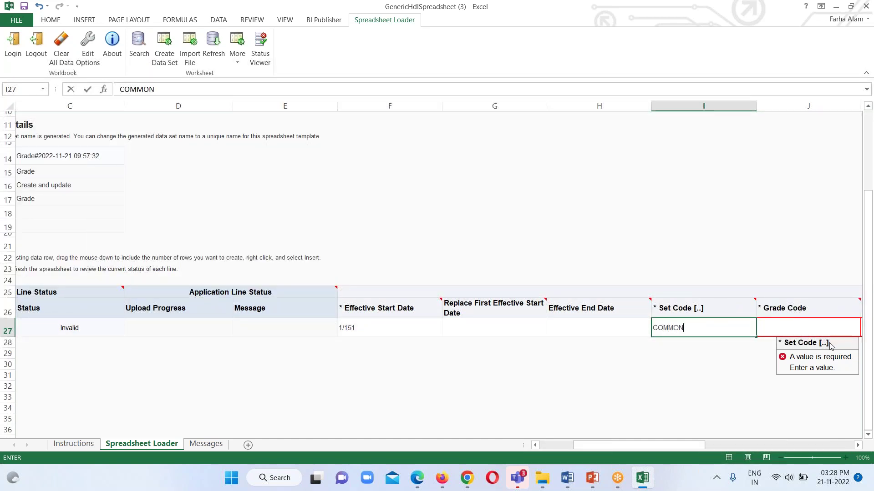
click(778, 322)
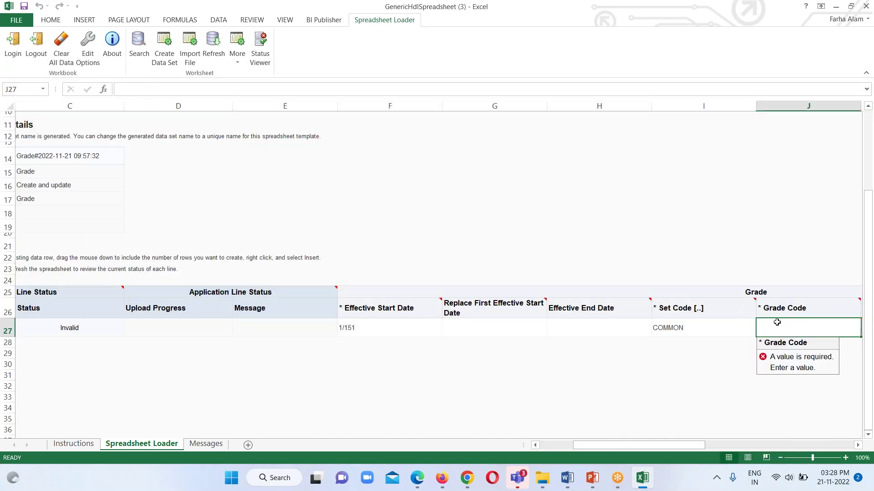
- In the first grade row, enter BISP_01 as Grade Code and BISP 01 as Grade Name, and set Active Status to Active
text(BISP_01)
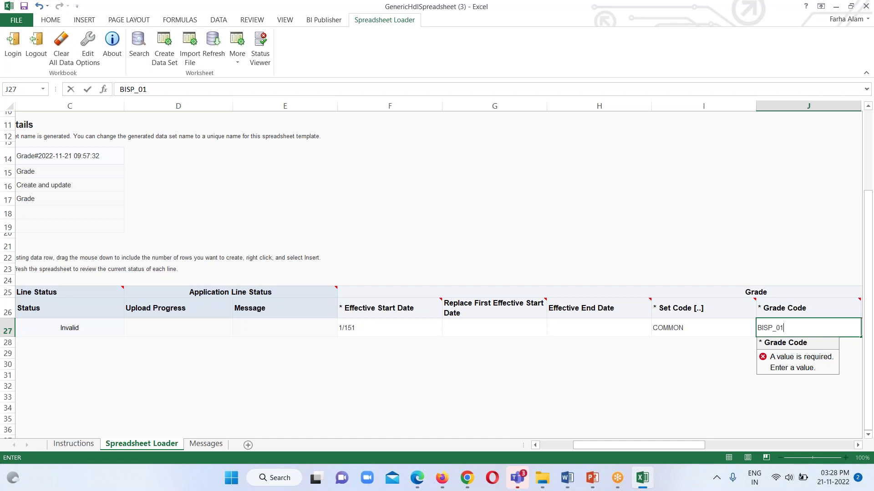
key(Tab)
text(BISP 01)
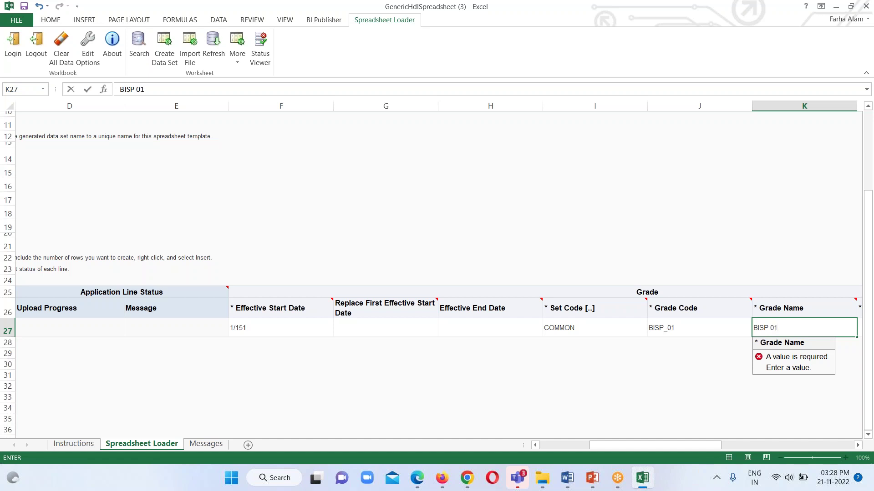
key(Tab)
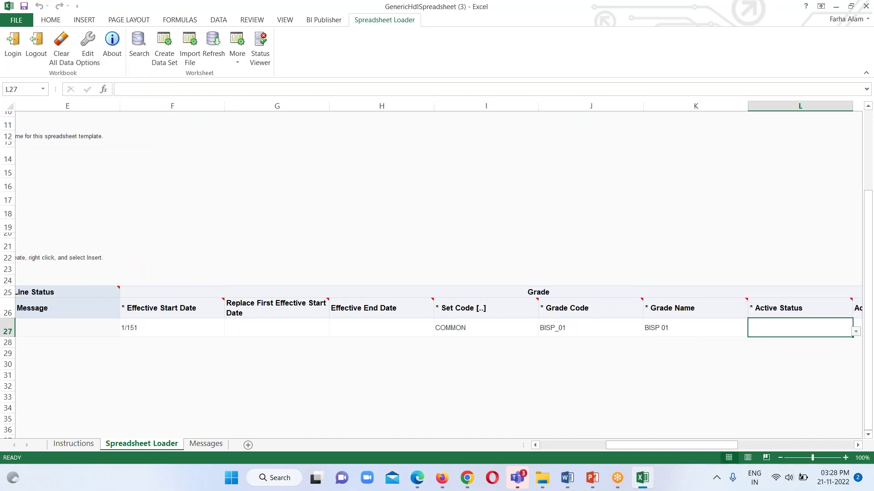
click(855, 333)
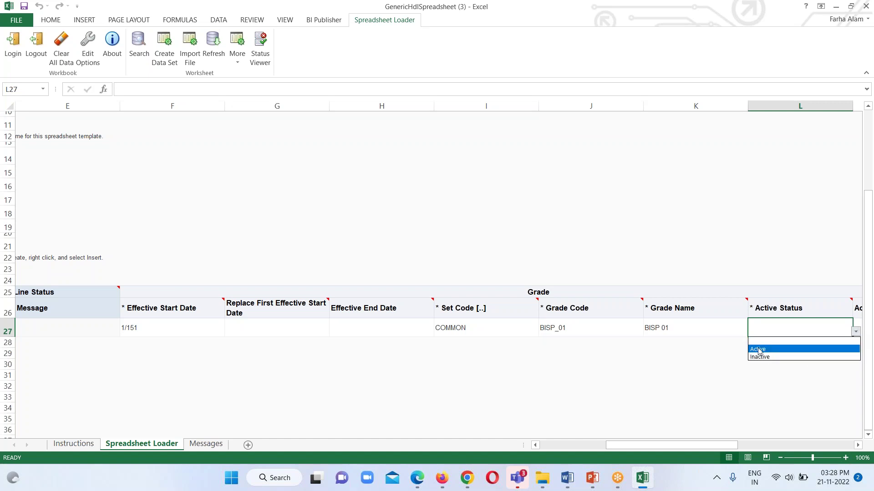
click(758, 349)
- Examine the remaining grade and step columns of the first row, and the line status columns at its start
click(857, 446)
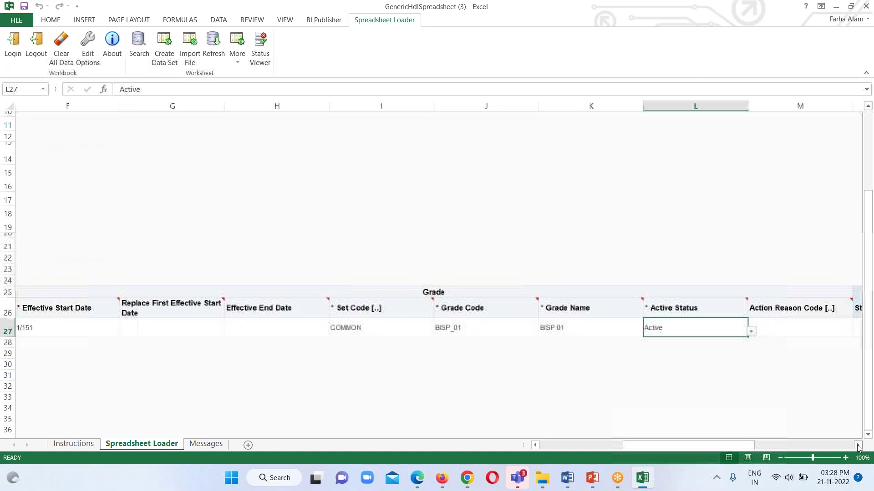
click(857, 446)
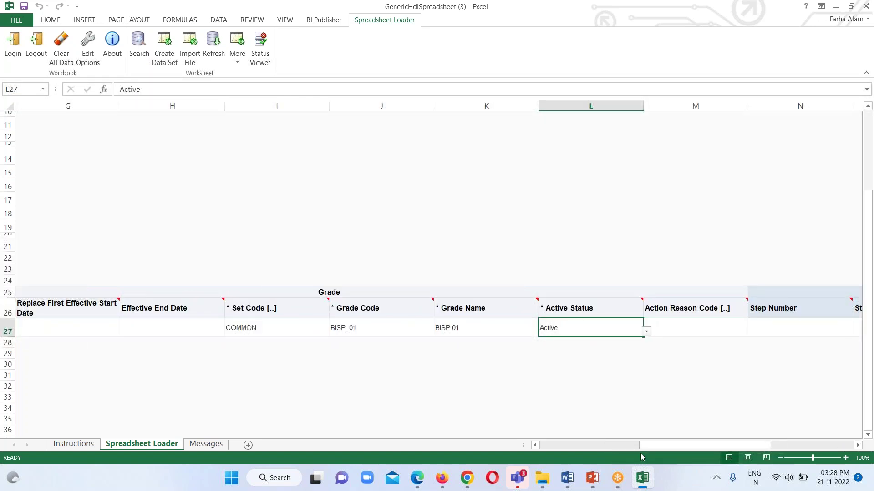
click(857, 446)
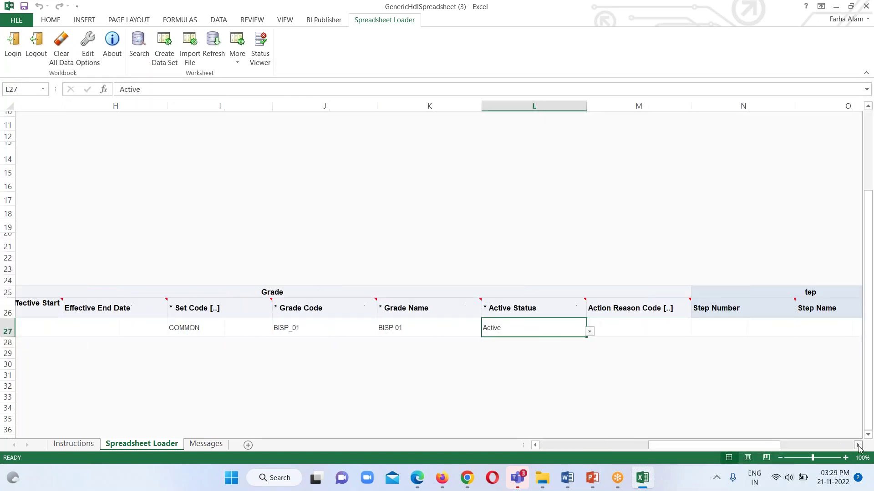
click(857, 446)
click(858, 446)
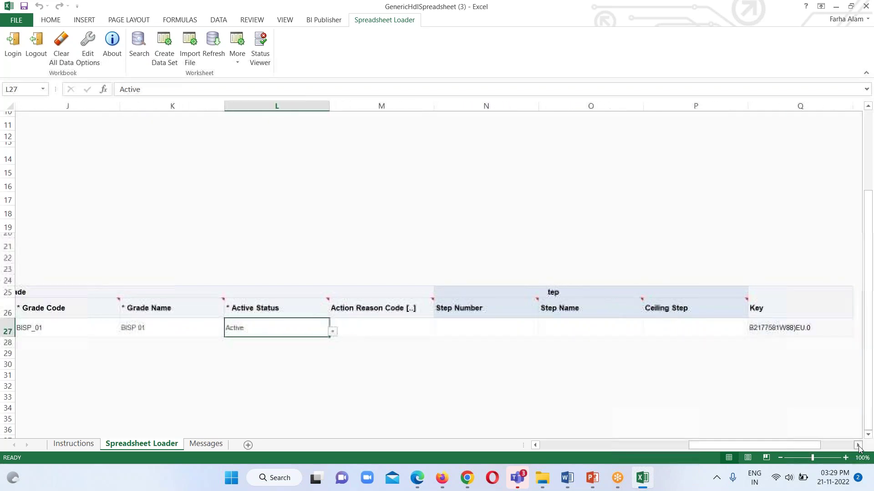
drag(537, 445, 536, 446)
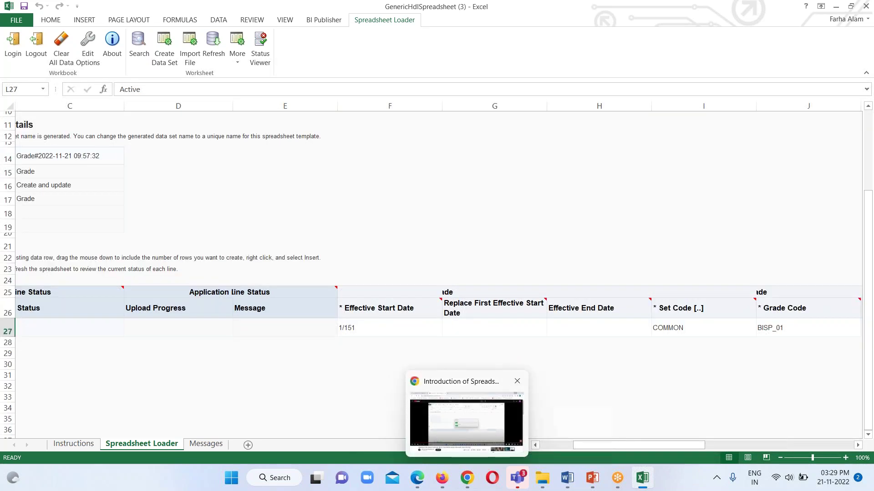
click(536, 445)
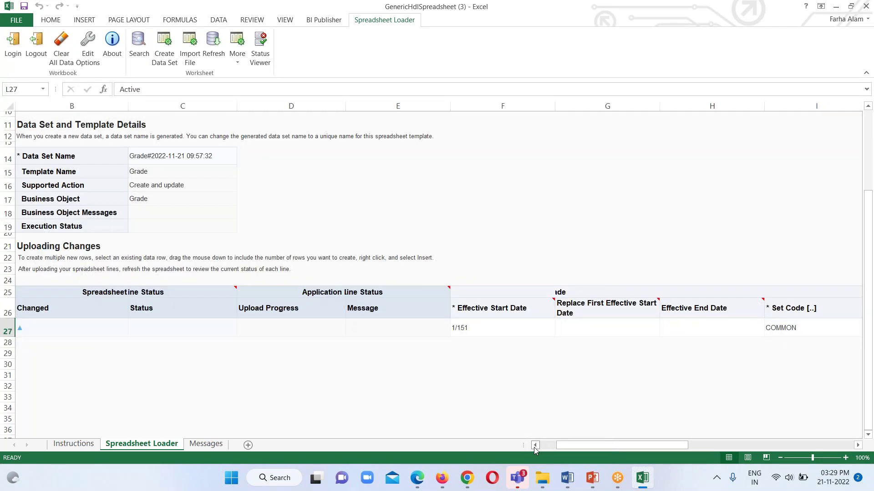
click(535, 445)
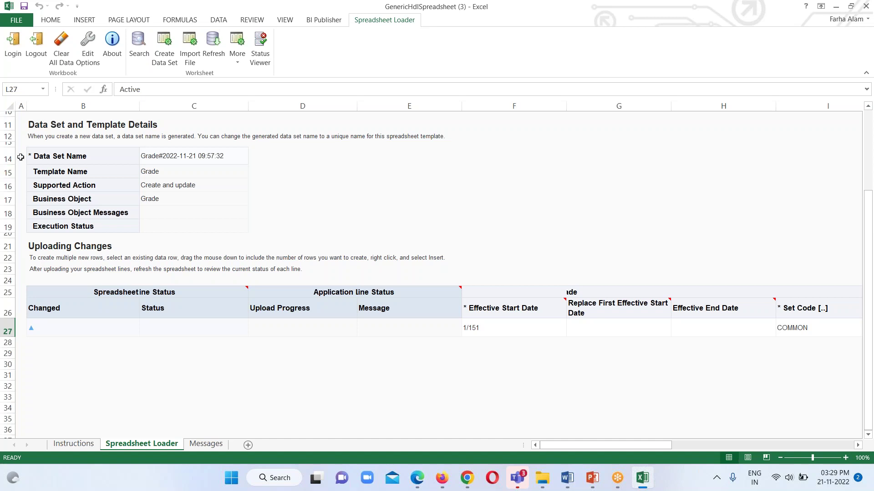
- Try to paste a copy of the row 27 grade line into row 28 of the protected sheet
click(7, 330)
right_click(7, 331)
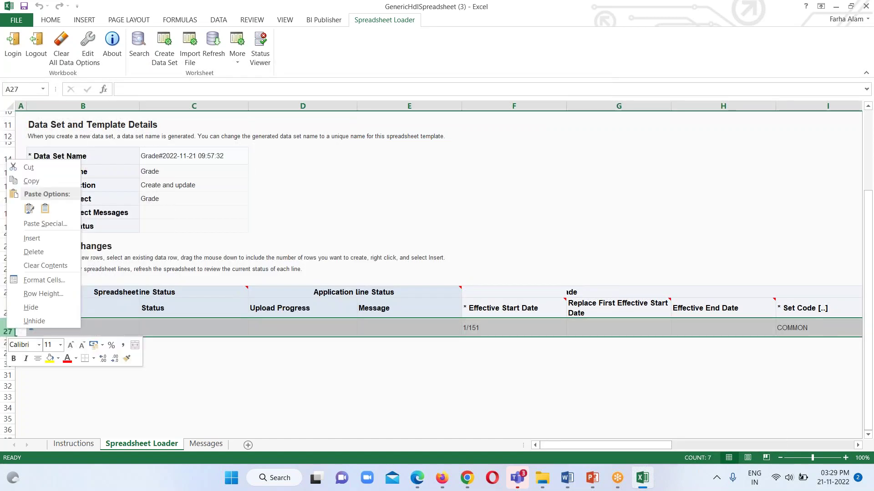
click(31, 181)
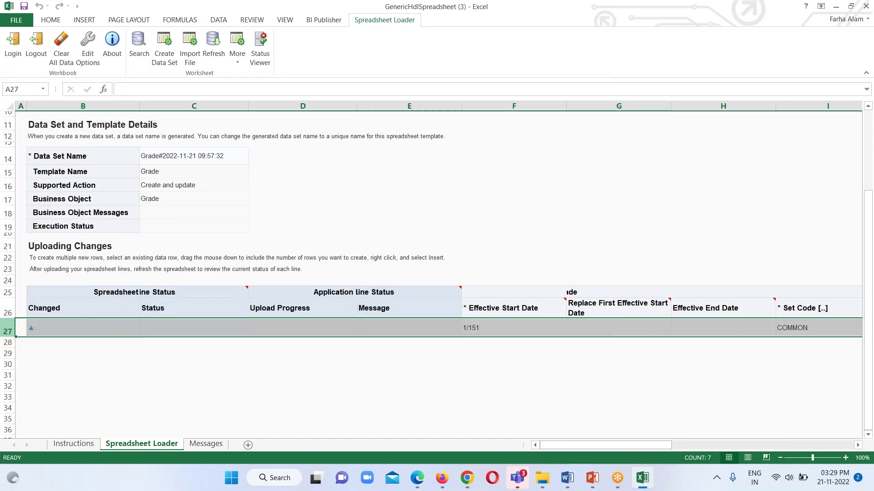
click(6, 343)
right_click(7, 343)
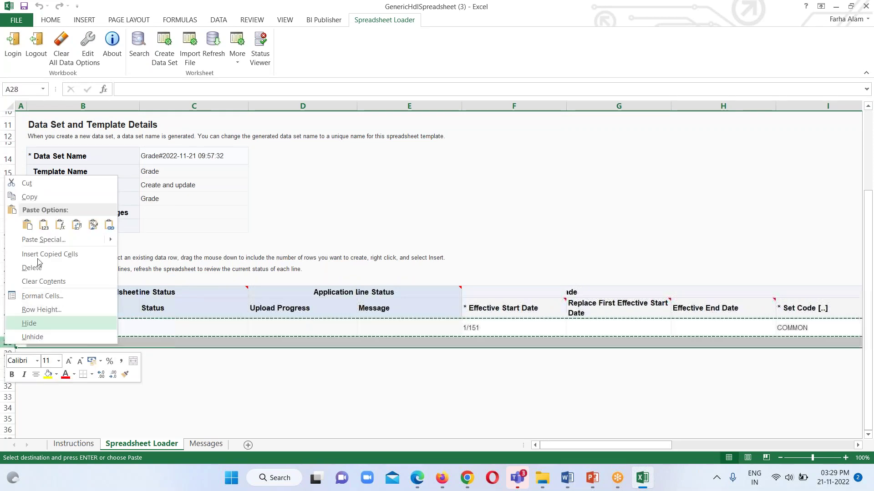
click(34, 227)
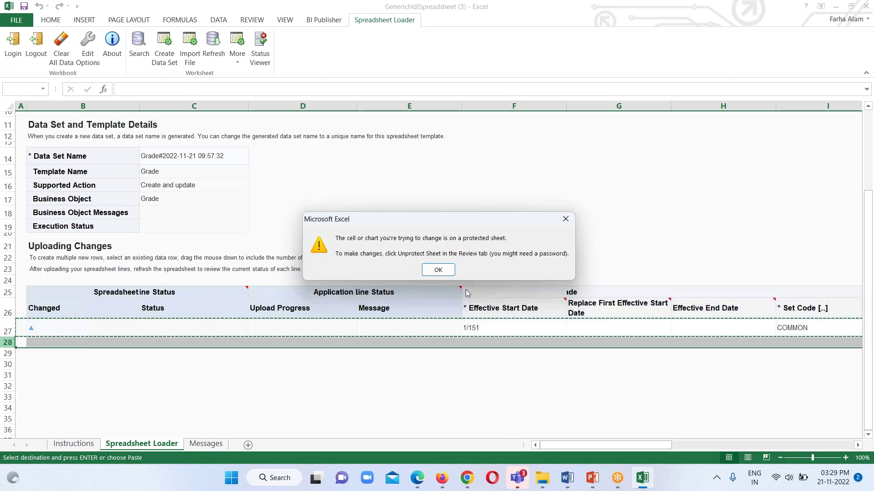
click(439, 270)
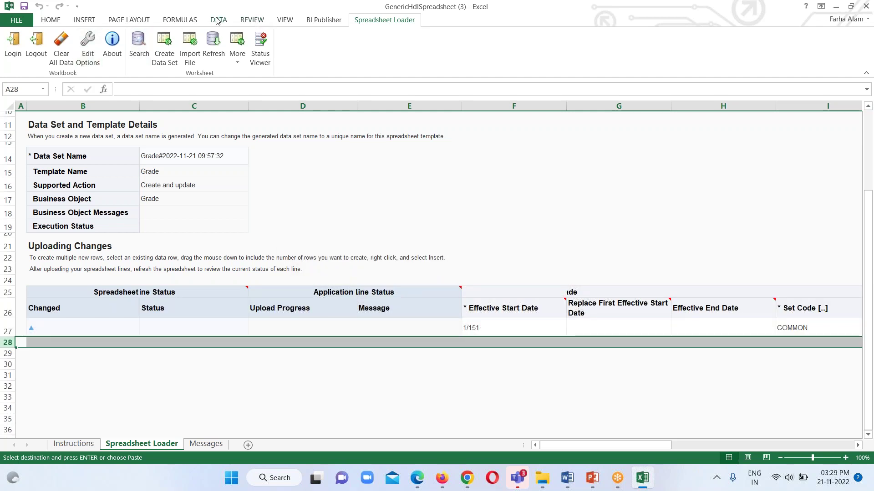
- Remove the protection from the Spreadsheet Loader sheet
click(233, 25)
click(265, 26)
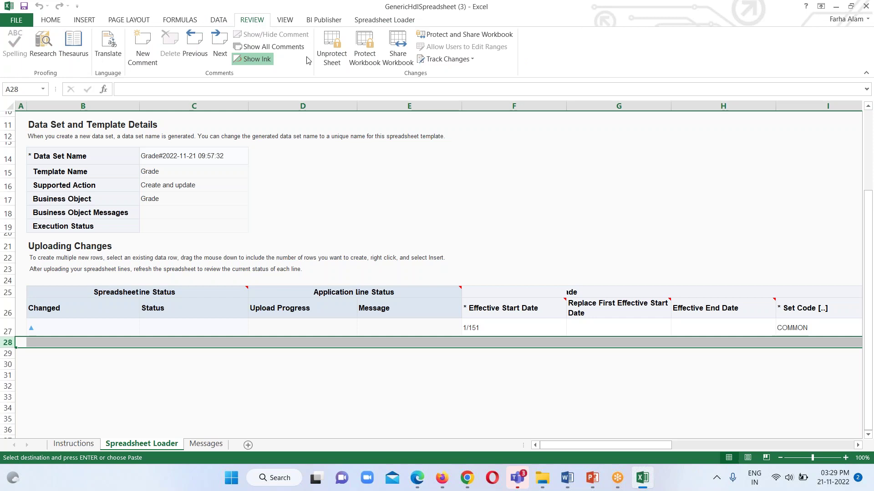
click(333, 54)
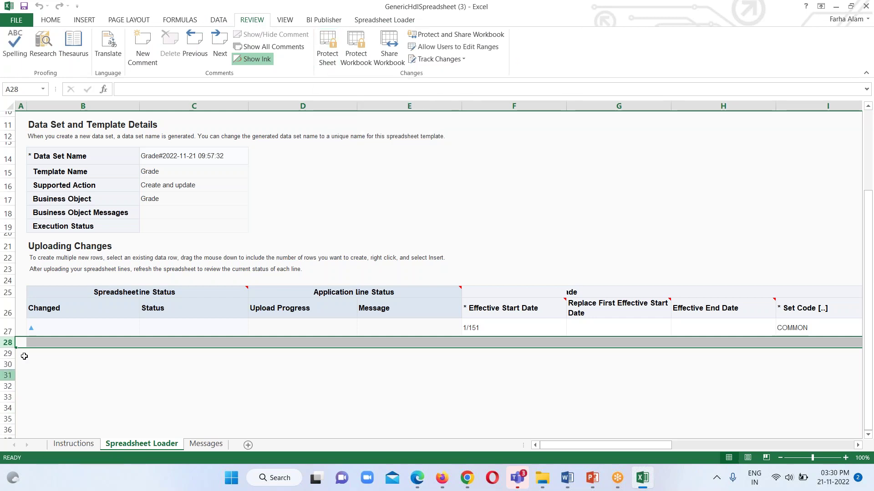
- Copy the grade line in row 27 and insert the copied cells at row 28
click(8, 328)
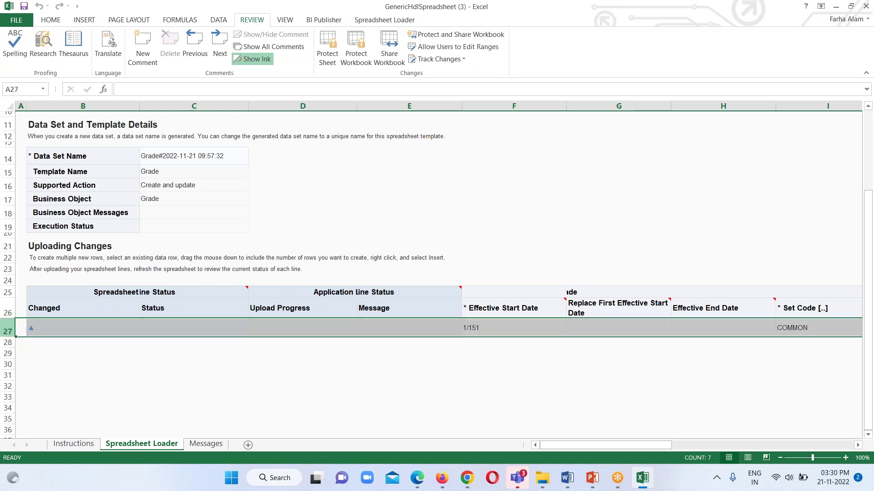
right_click(7, 330)
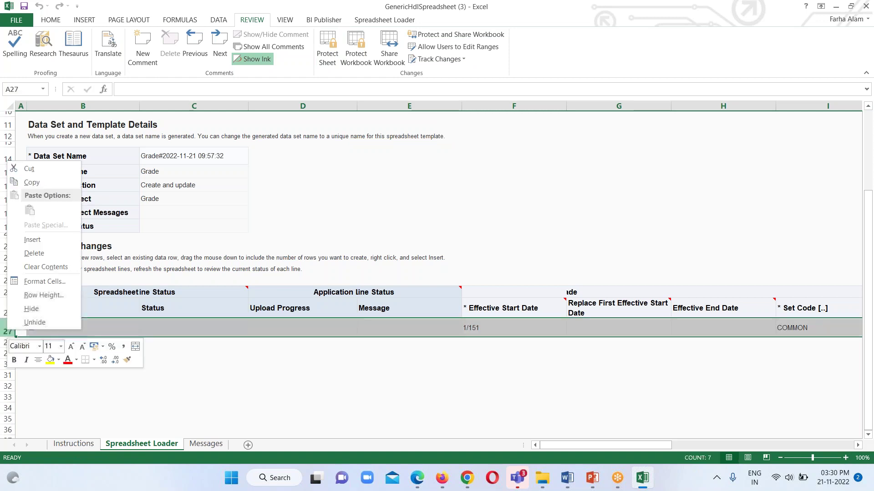
click(32, 182)
click(14, 344)
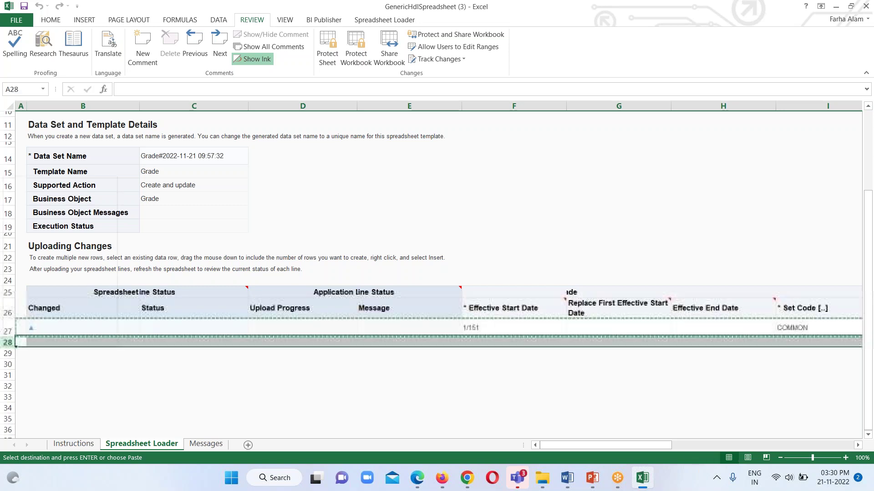
right_click(16, 349)
key(Escape)
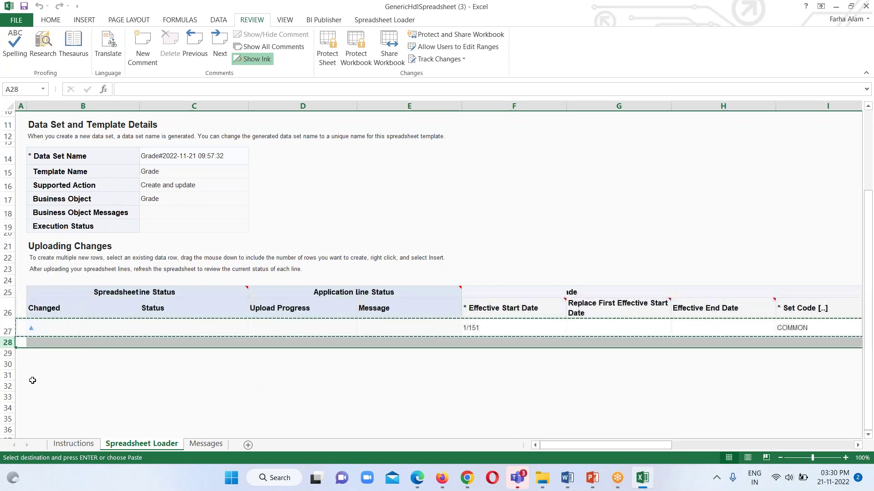
right_click(14, 345)
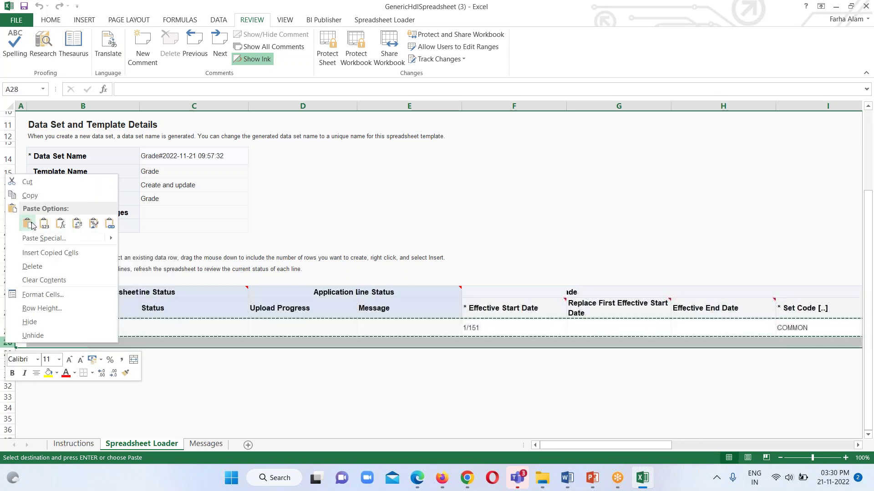
click(46, 252)
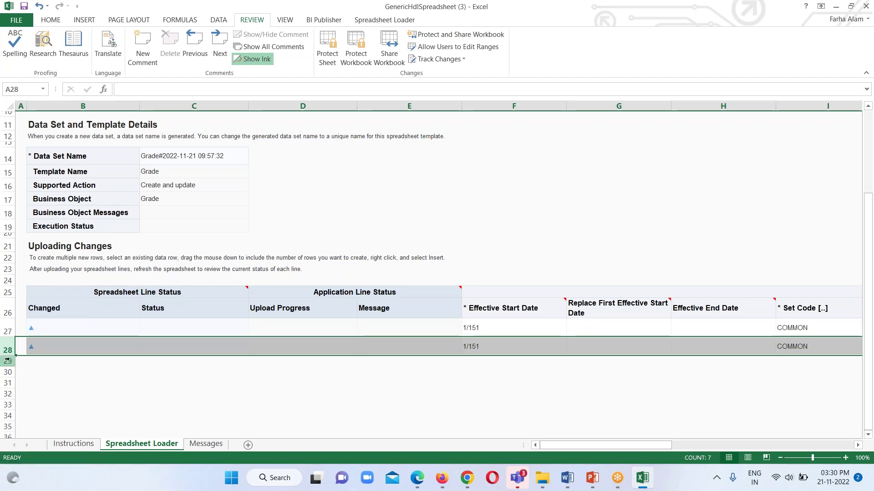
click(8, 361)
right_click(8, 361)
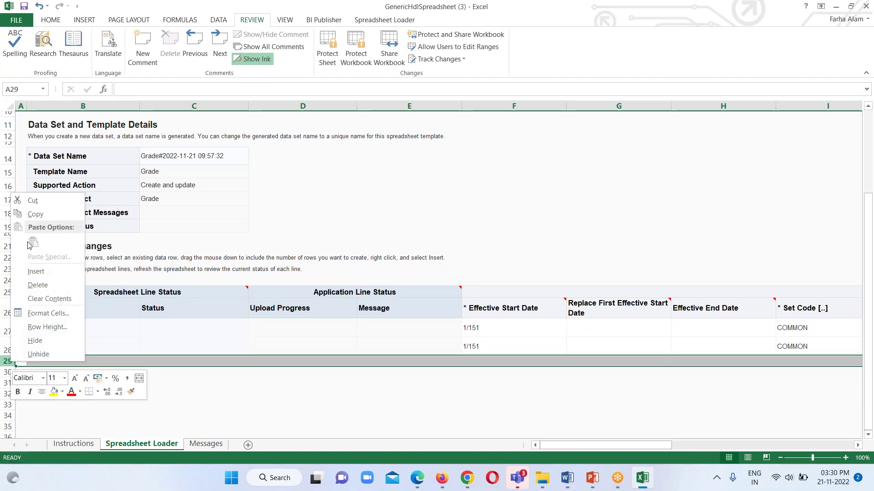
key(Escape)
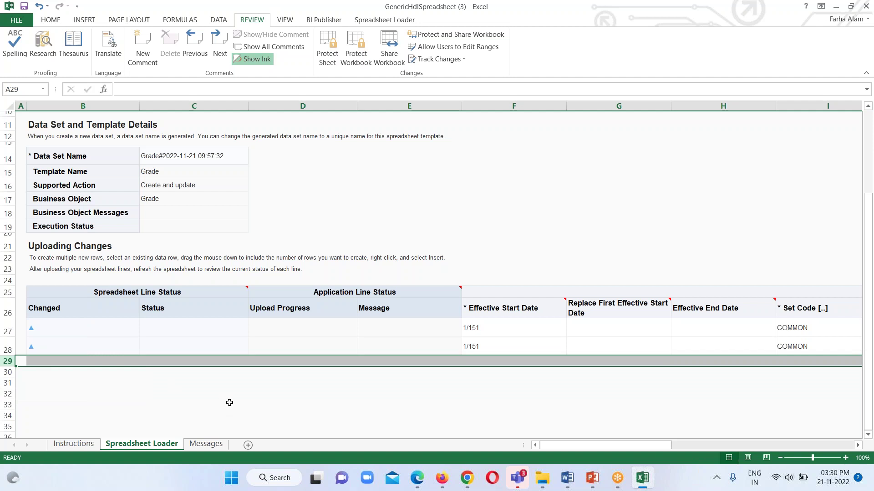
- Copy the grade line in row 28 and paste it into rows 29 to 32
click(7, 349)
right_click(7, 349)
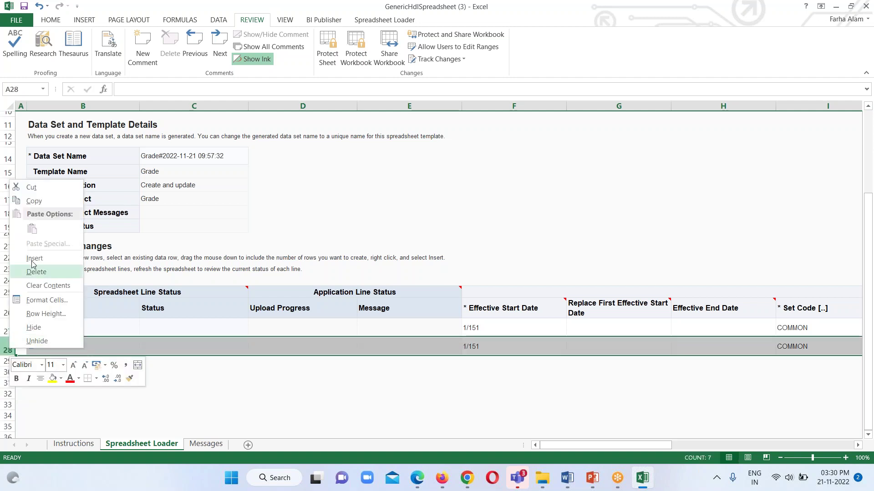
click(27, 202)
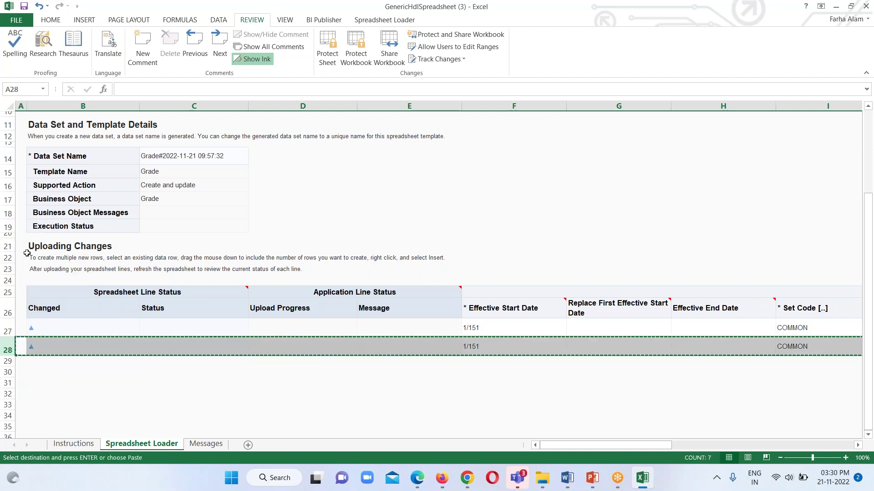
click(7, 361)
drag(7, 360, 7, 394)
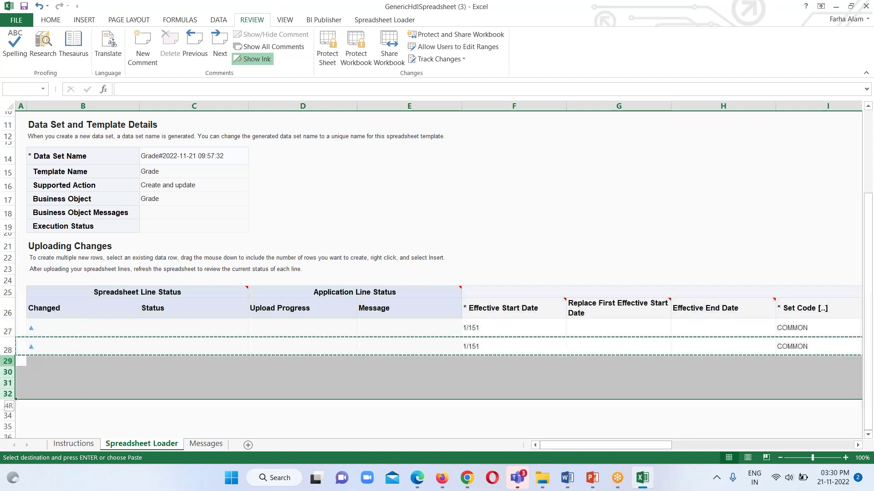
right_click(6, 367)
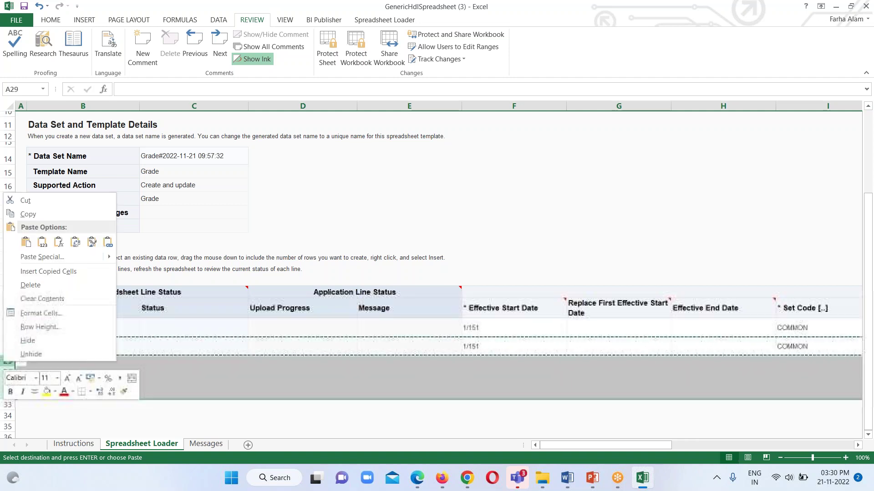
click(26, 242)
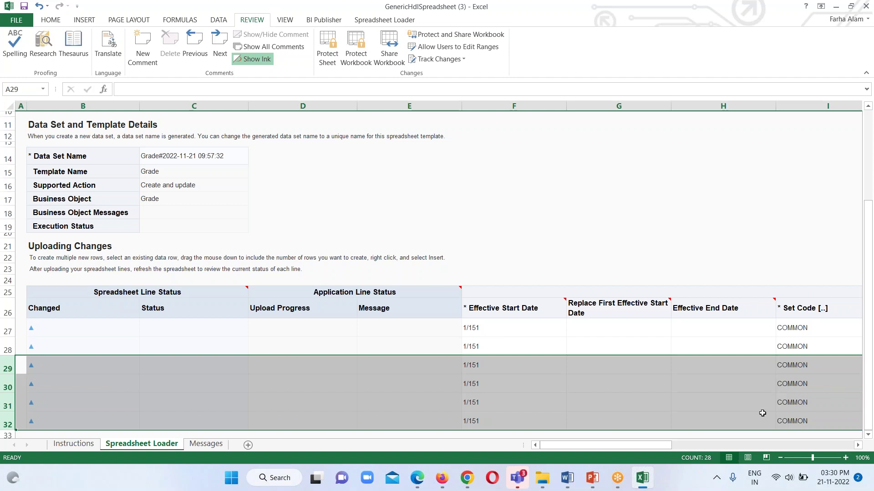
drag(662, 446, 711, 446)
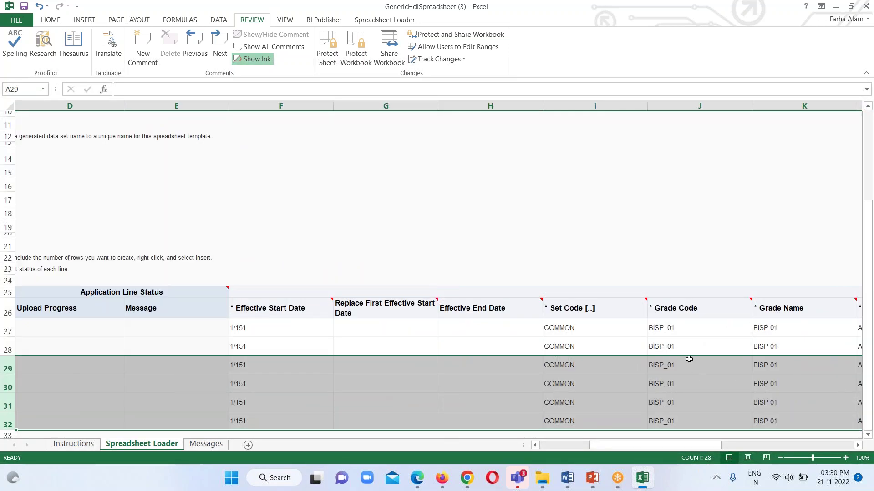
drag(720, 446, 733, 449)
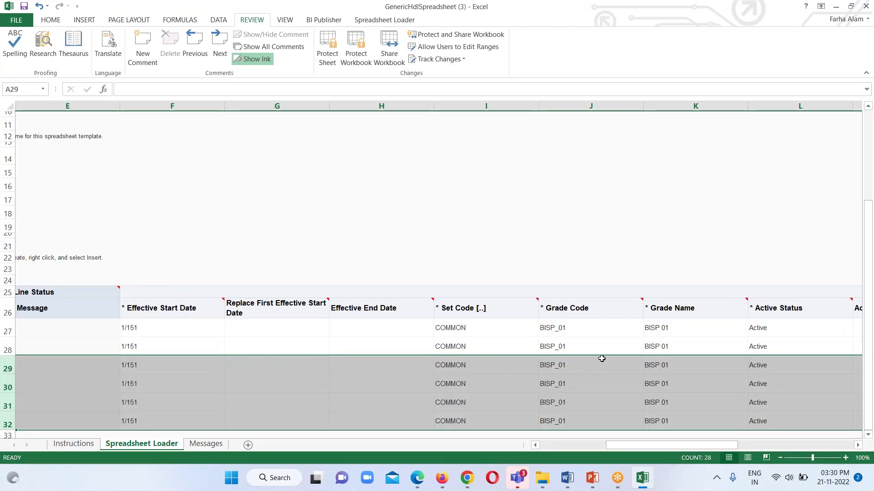
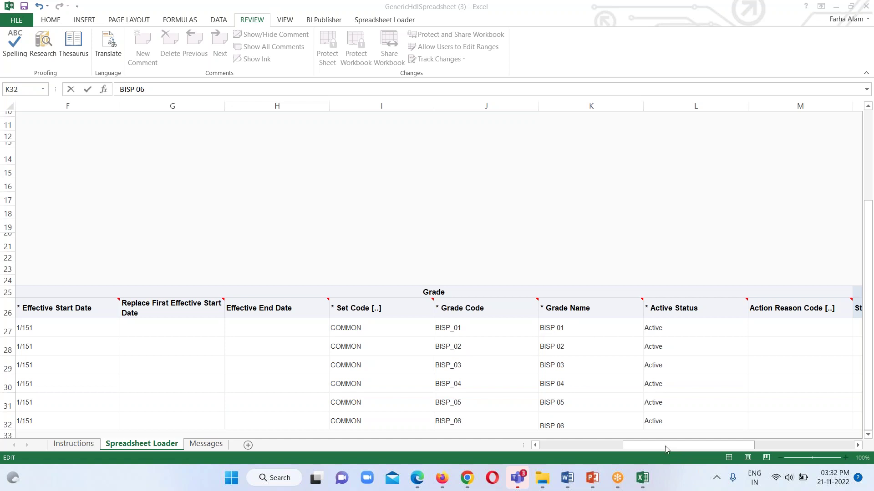
- Try to save the six grade rows of the data set
click(383, 21)
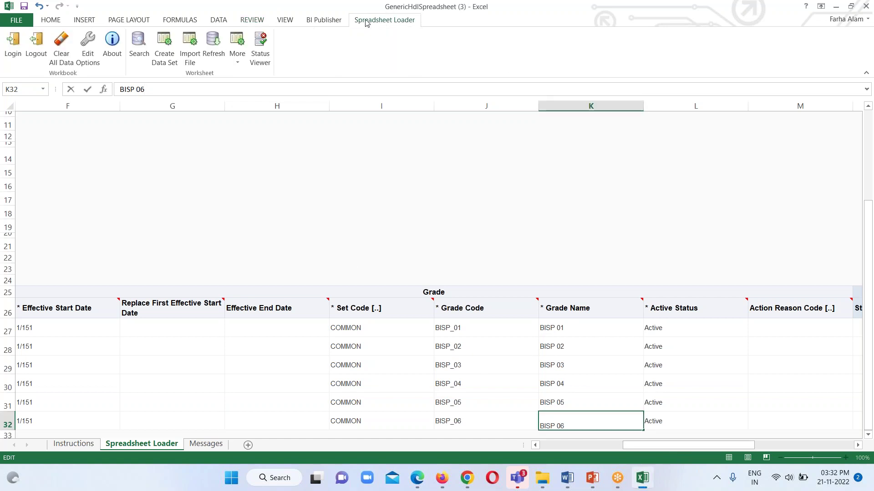
click(236, 64)
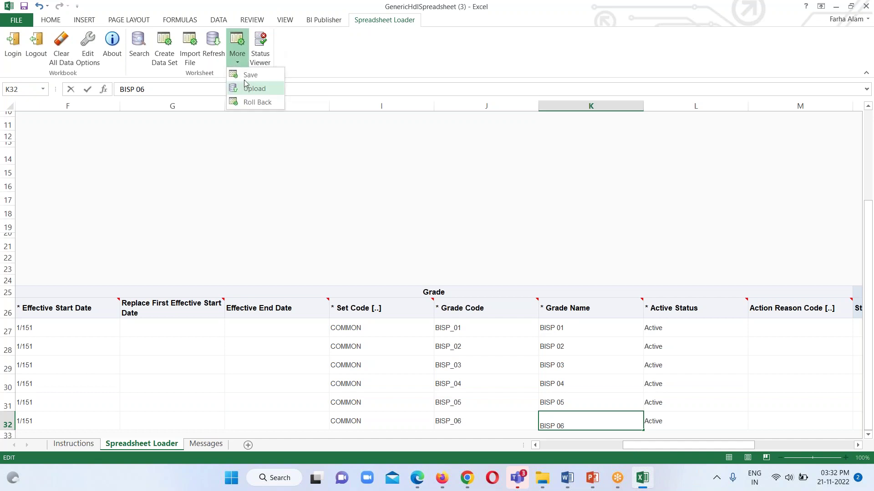
click(250, 75)
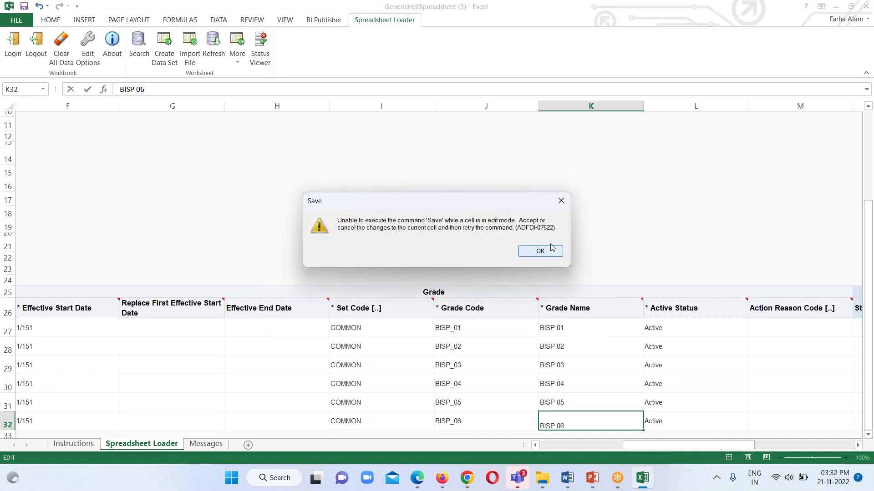
click(561, 200)
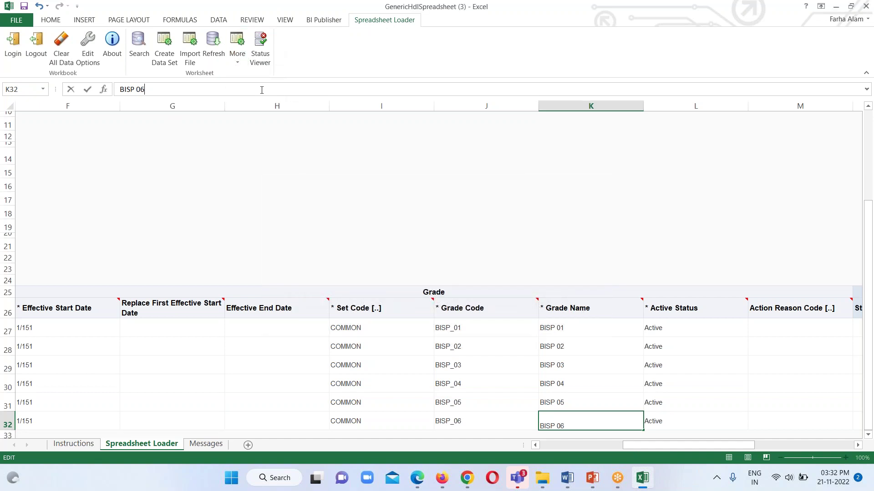
- Try to upload the grade rows while cell K32 is still being edited
click(237, 59)
click(254, 89)
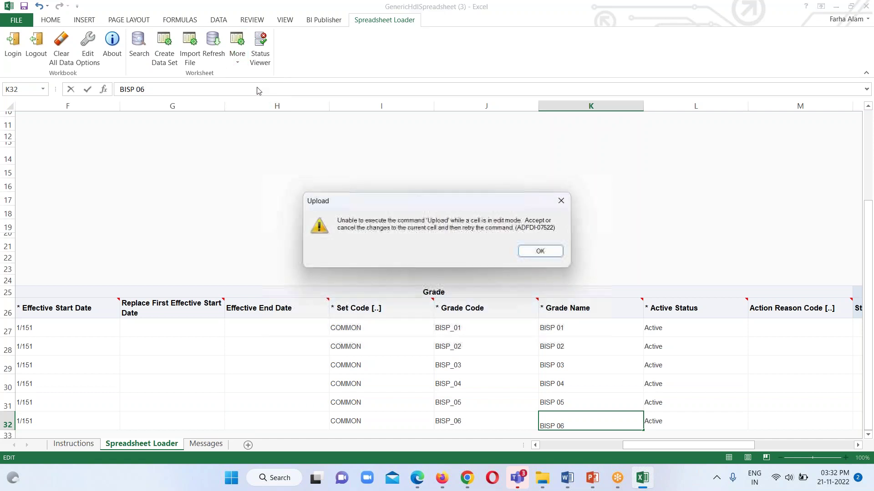
click(540, 252)
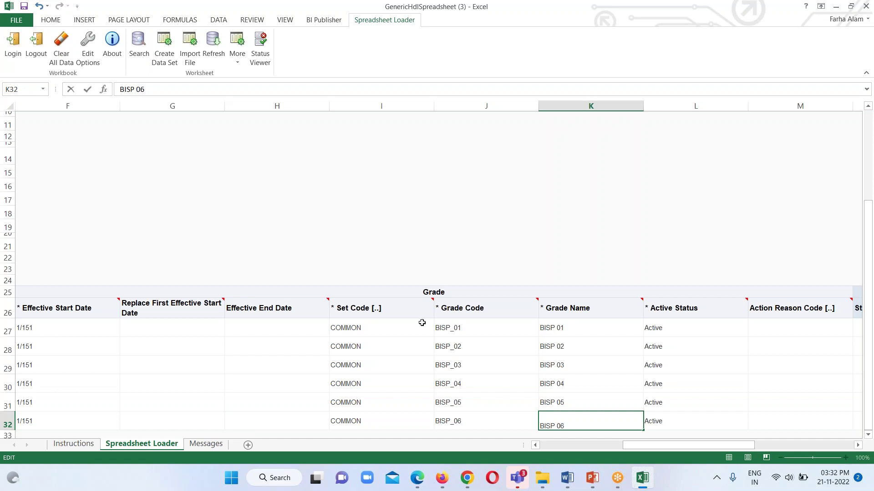
click(237, 63)
click(256, 88)
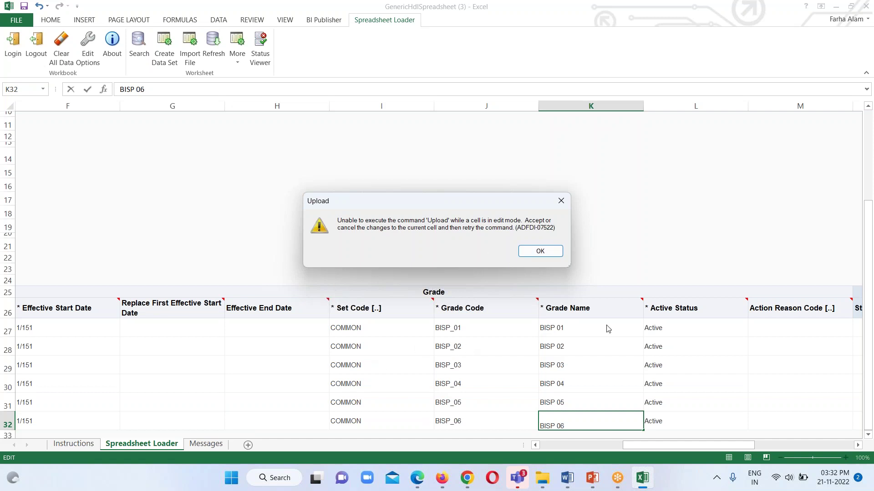
click(561, 251)
- Commit the entry in cell K32 and upload the grade rows, continuing with subsequent rows on failure
click(259, 203)
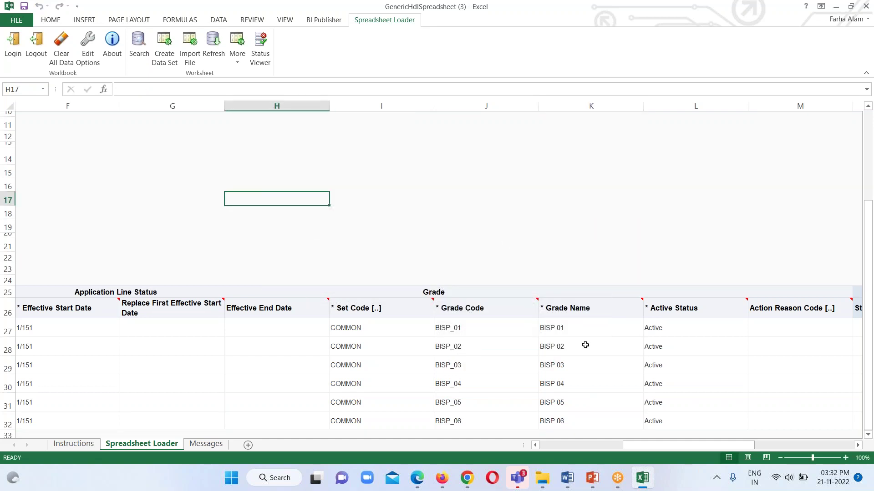
scroll(495, 316, down, 1)
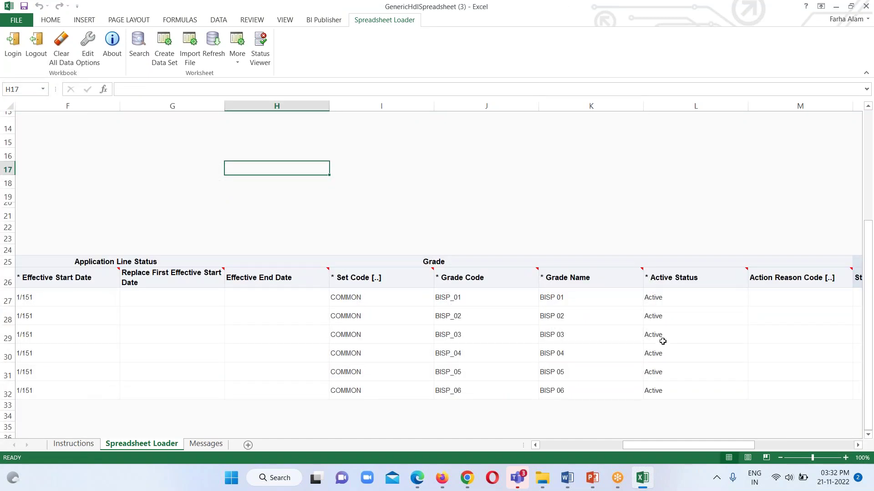
scroll(346, 223, up, 2)
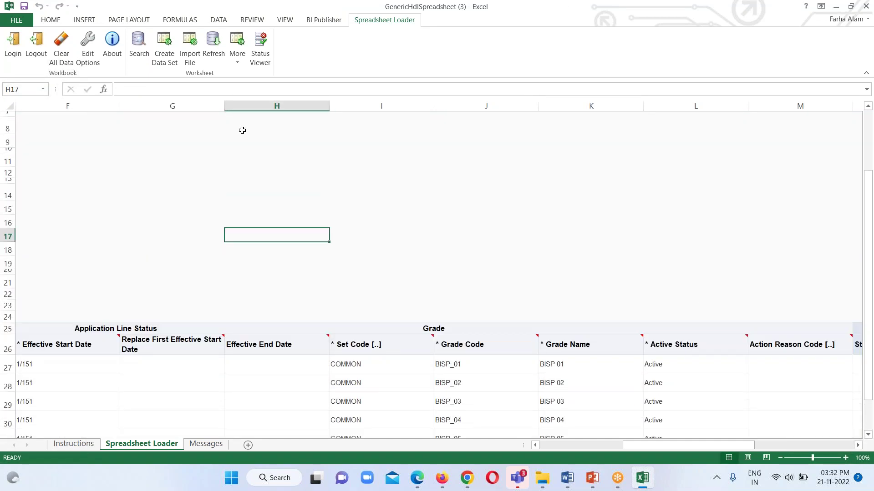
click(236, 67)
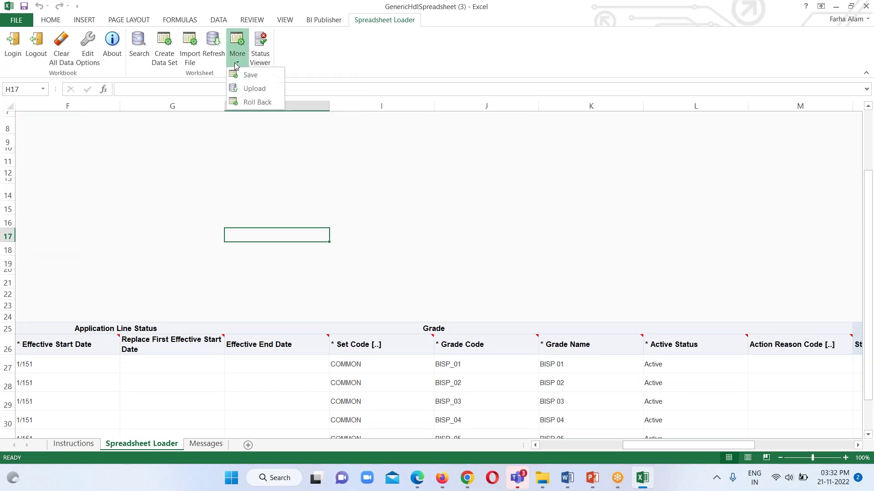
click(253, 89)
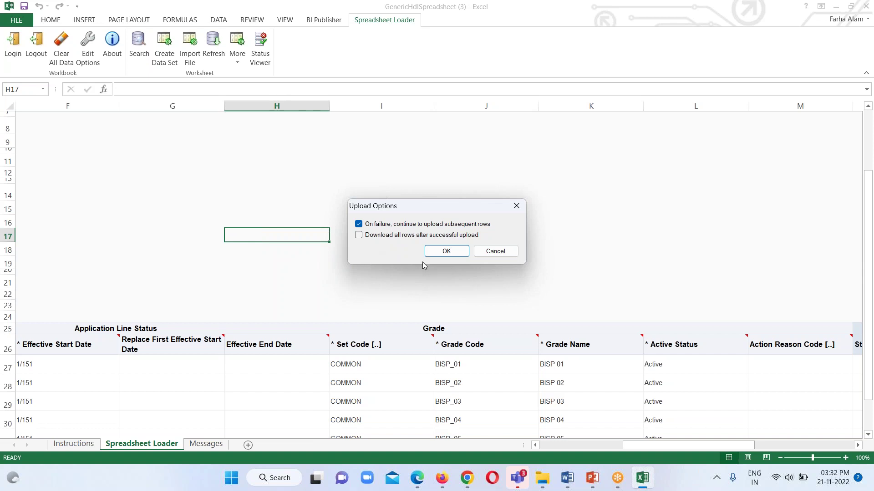
click(447, 253)
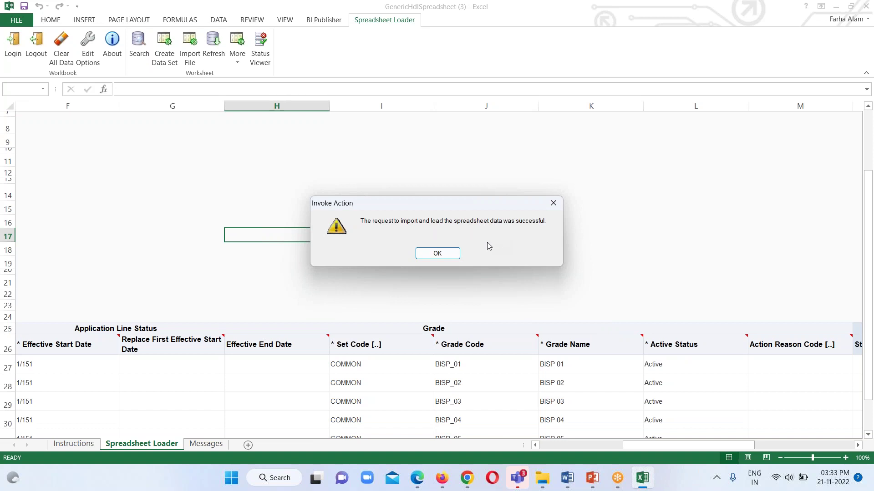
click(437, 253)
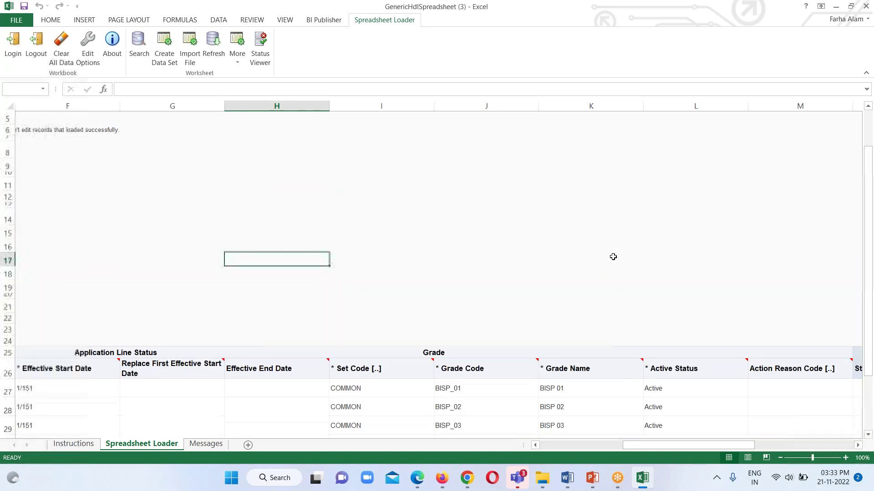
scroll(612, 257, down, 5)
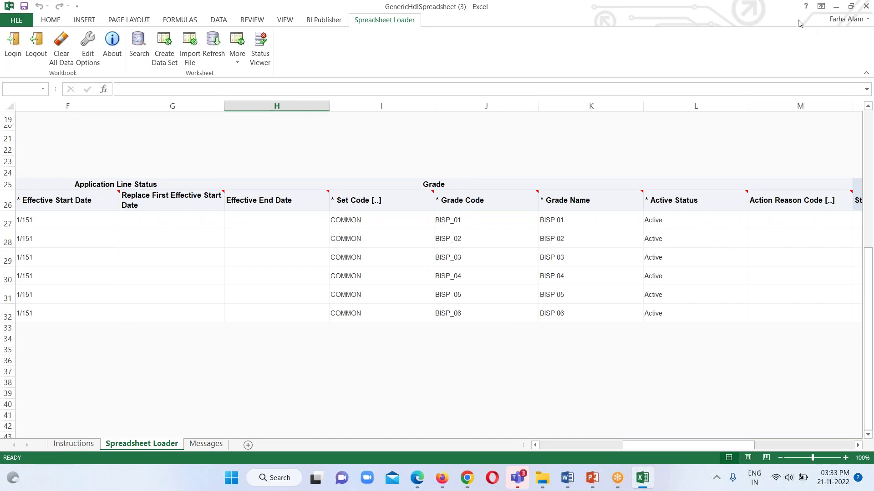
- Switch to Oracle Fusion in the browser and open Data Exchange from My Client Groups
key(alt+Tab)
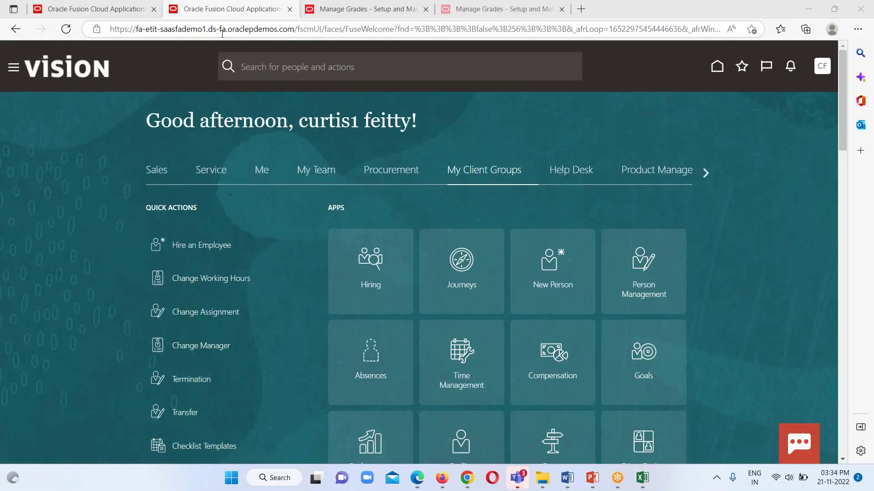
click(477, 179)
scroll(375, 327, down, 5)
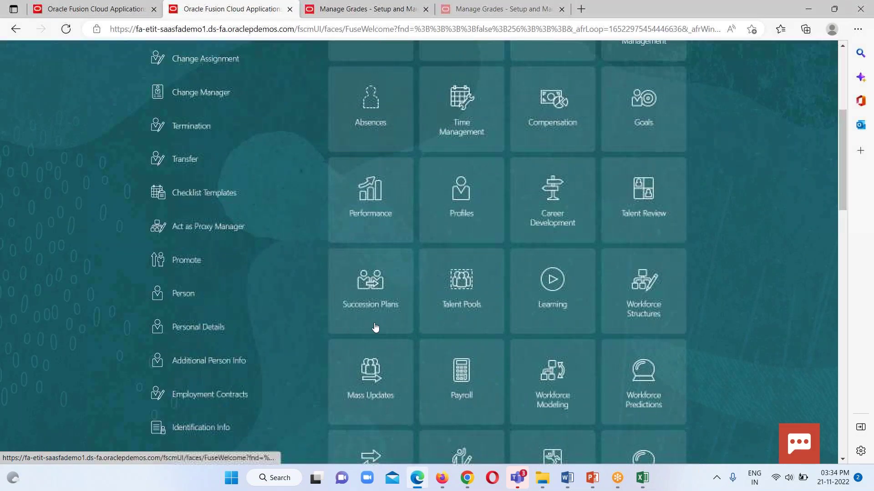
scroll(376, 384, down, 5)
click(375, 274)
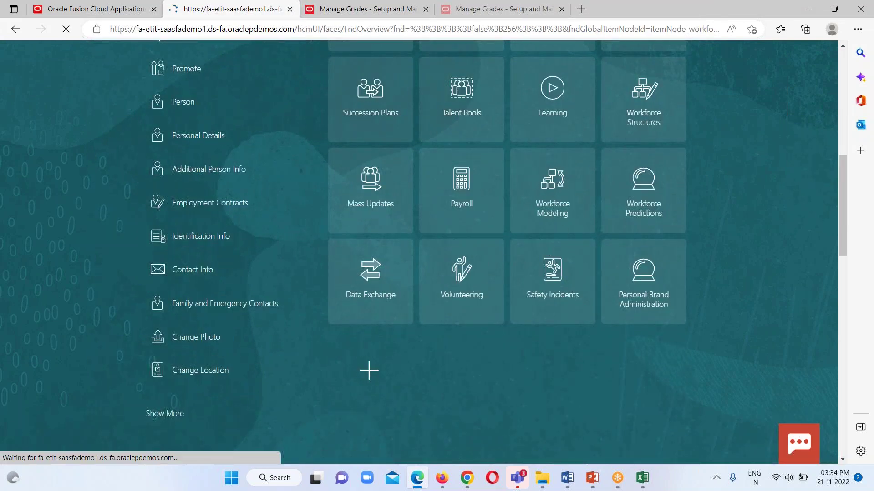
- Check the grade load's status in Recent Spreadsheet Loads, refresh it, and return to the home page
scroll(201, 317, down, 3)
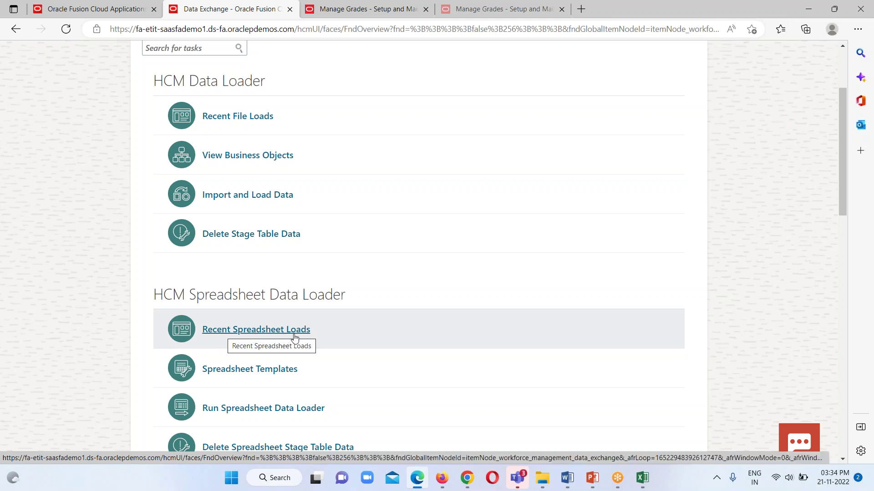
click(273, 331)
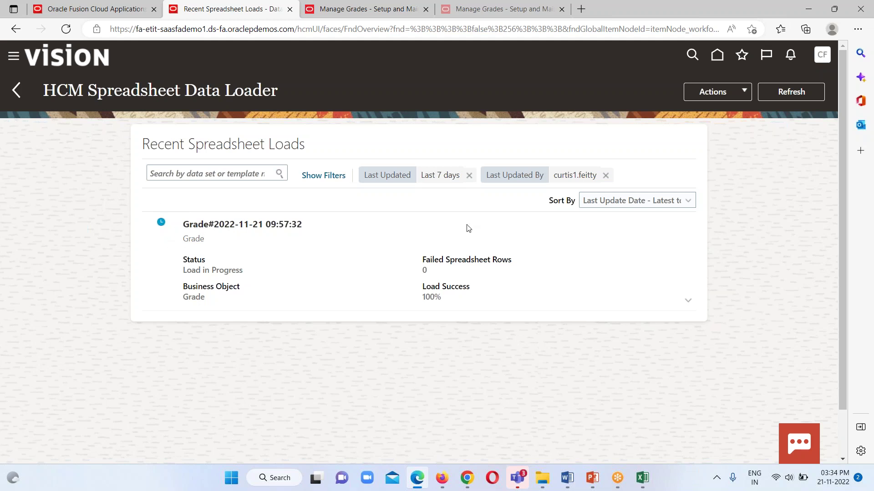
click(798, 96)
click(719, 57)
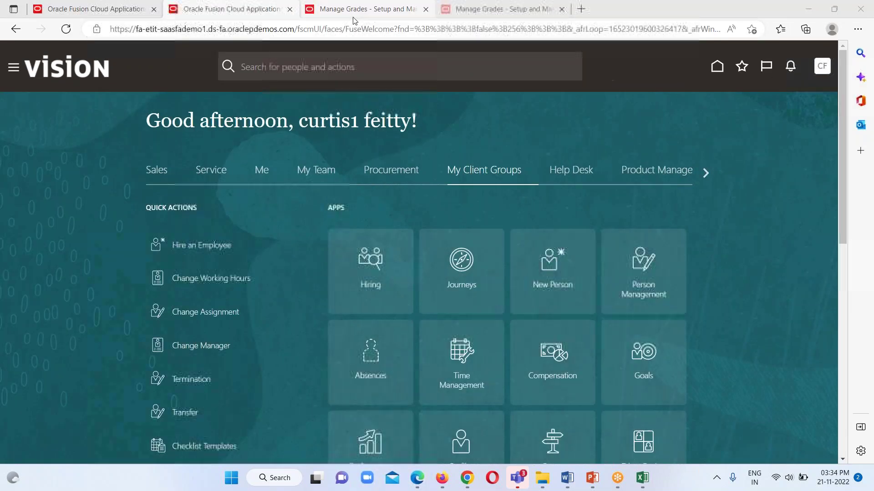
- Search Manage Grades for active grades with the name BISP and review the resulting list
click(354, 17)
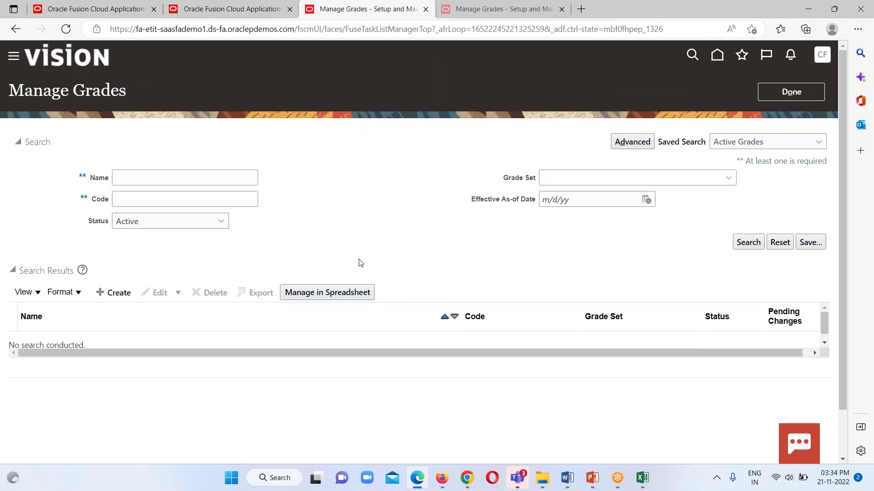
click(153, 178)
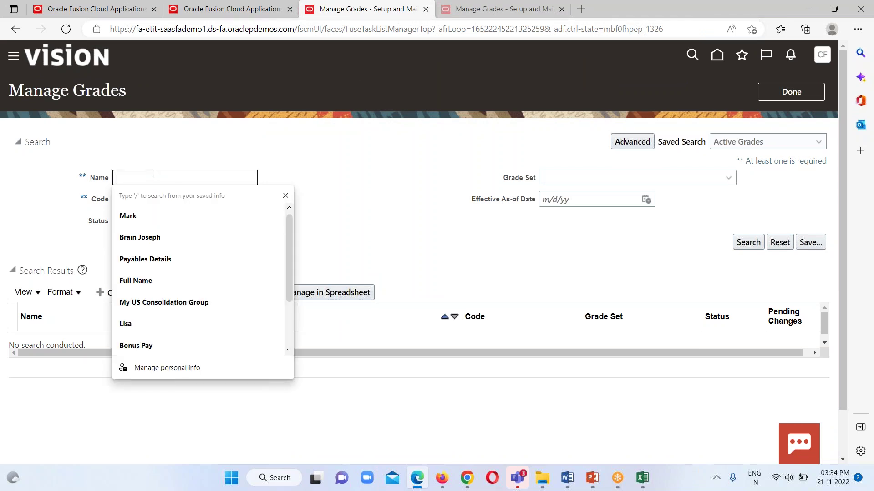
text(BISP)
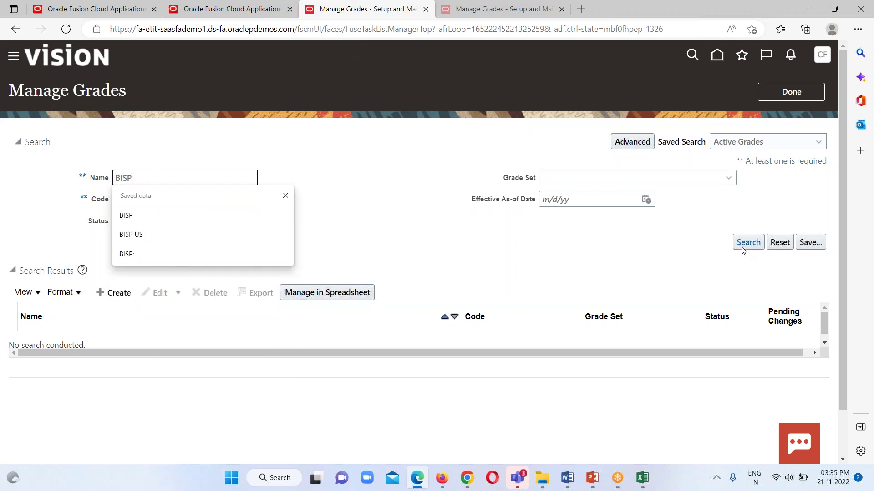
click(339, 230)
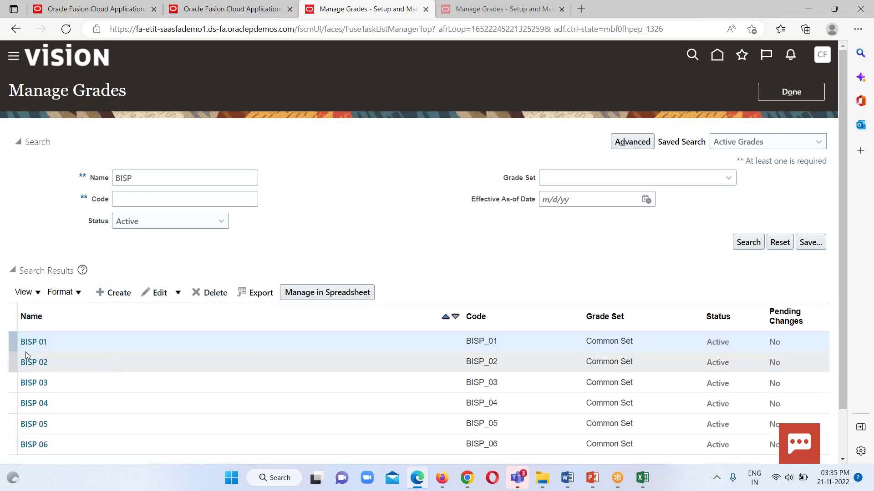
scroll(405, 407, down, 1)
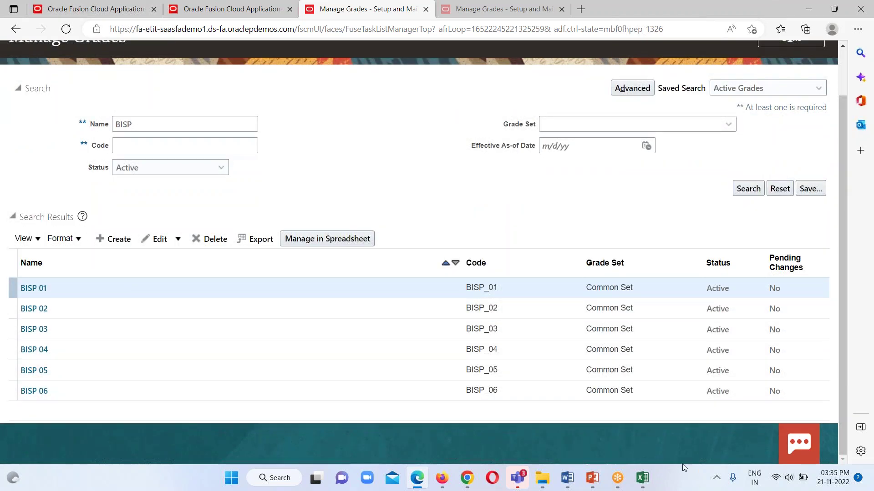
scroll(203, 287, up, 1)
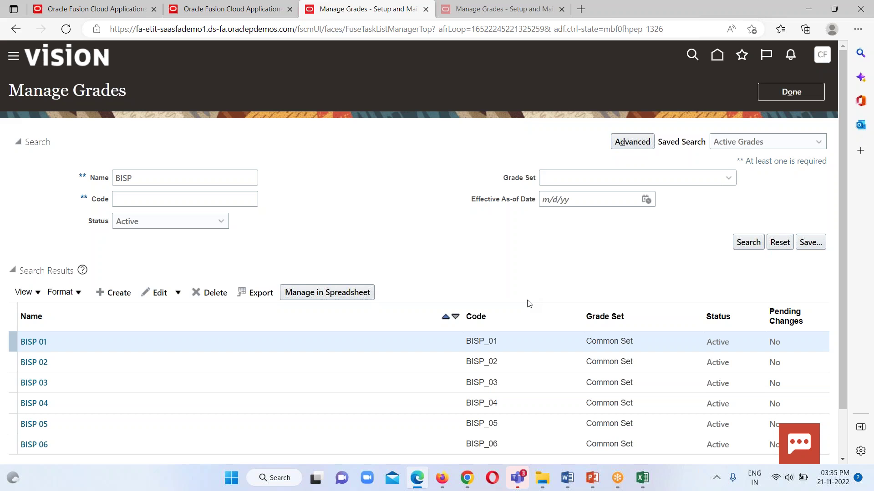
- Switch to the HCM_SDL_26Jul22 presentation in PowerPoint
mouse_move(590, 479)
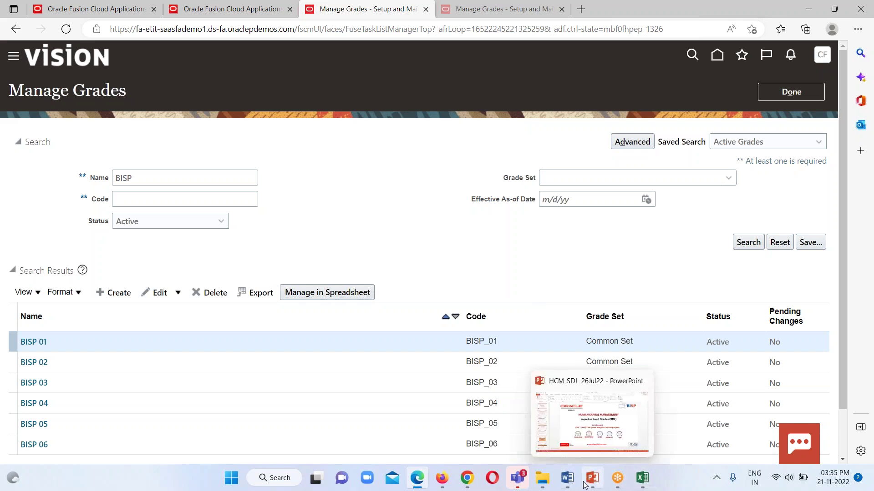
click(587, 408)
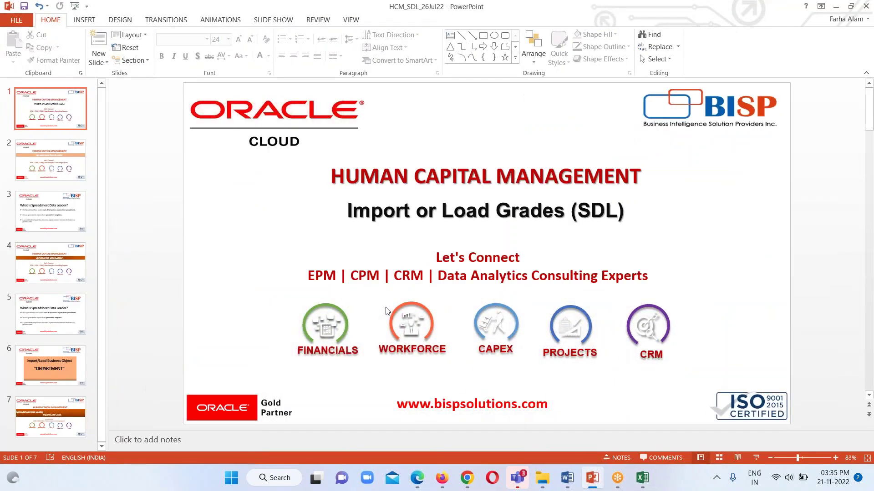